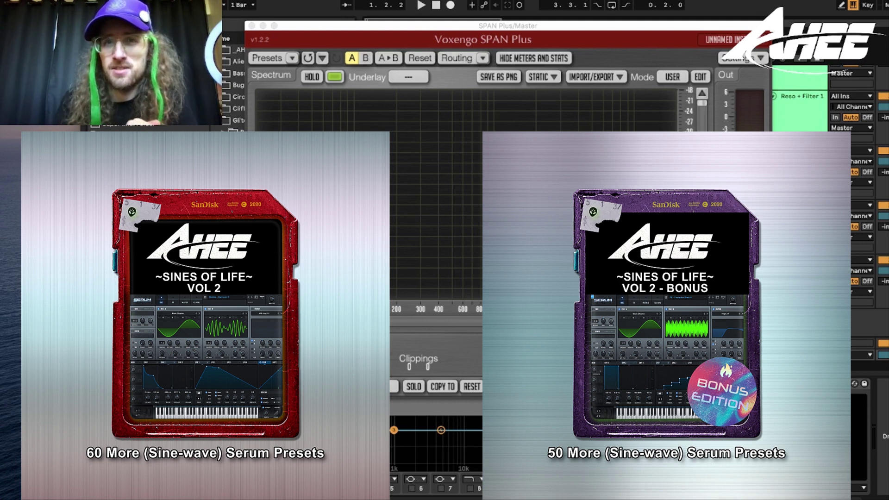
Check the effects page of the Add Sines 1 patch and switch oscillator B back on alongside oscillator A.
{"action": "key", "text": "space"}
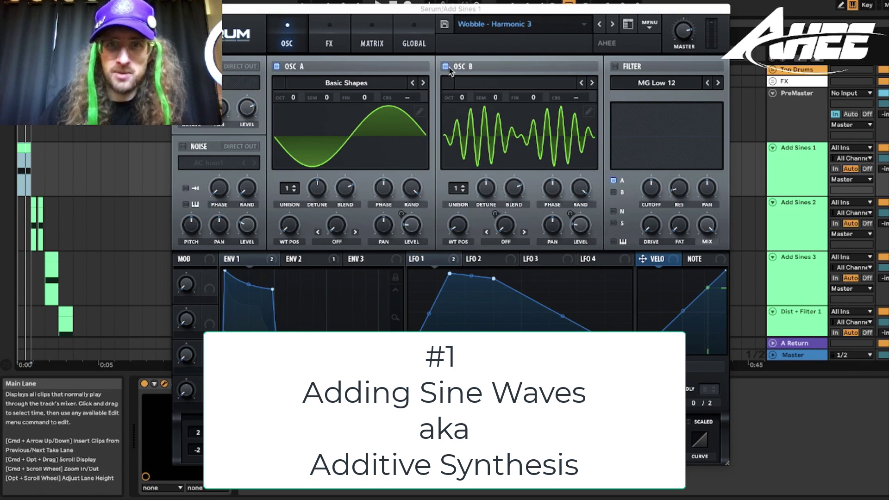
{"action": "left_click", "coordinate": [322, 32]}
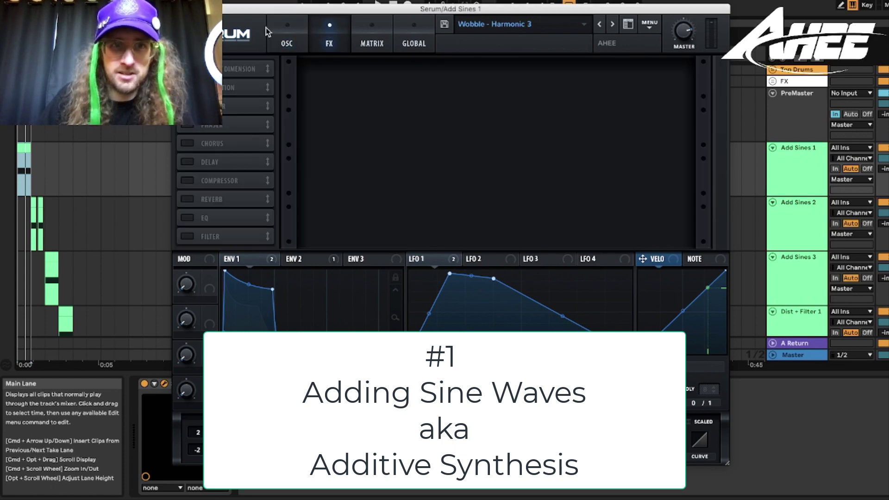
{"action": "left_click", "coordinate": [287, 43]}
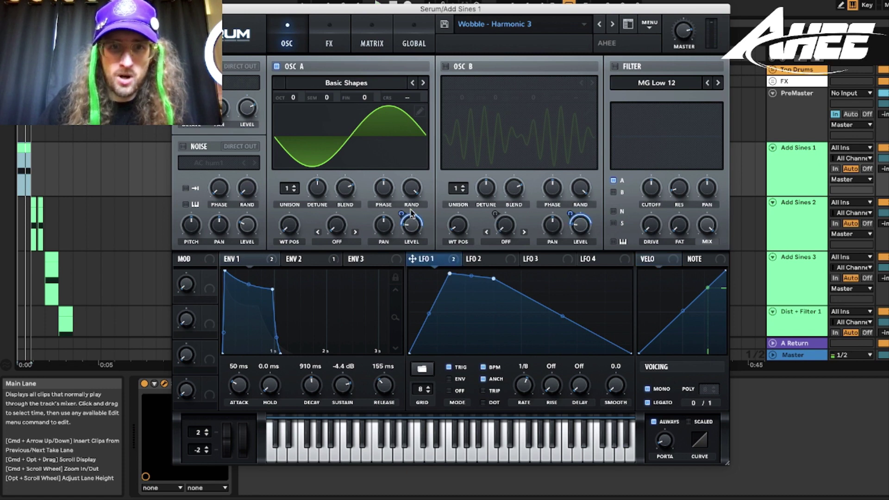
{"action": "left_click_drag", "start_coordinate": [423, 234], "coordinate": [409, 225]}
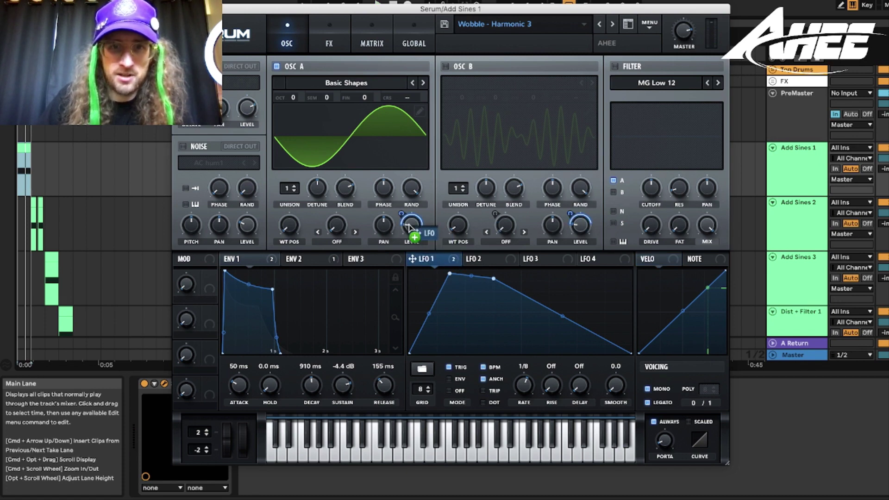
{"action": "left_click", "coordinate": [446, 68]}
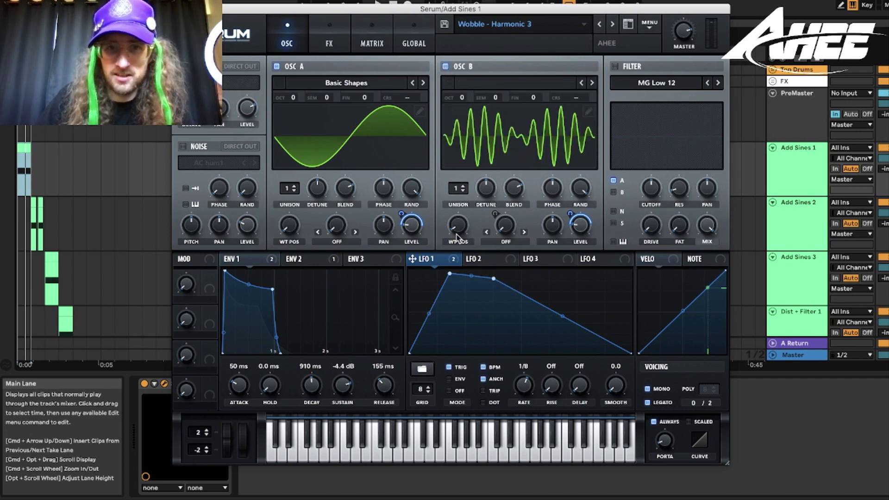
Open oscillator B's wavetable editor, clear the two harmonics and redraw bins 10 and 12, giving bin 10 a phase offset.
{"action": "left_click", "coordinate": [588, 112]}
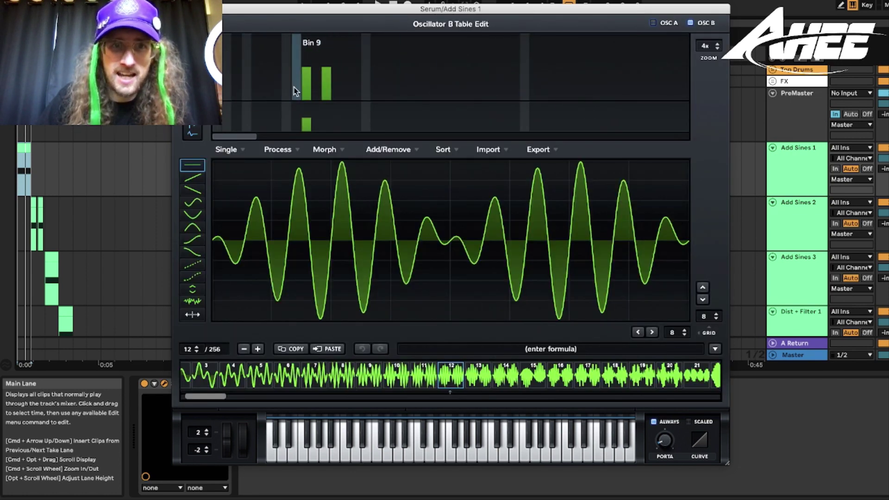
{"action": "left_click_drag", "start_coordinate": [307, 74], "coordinate": [326, 115]}
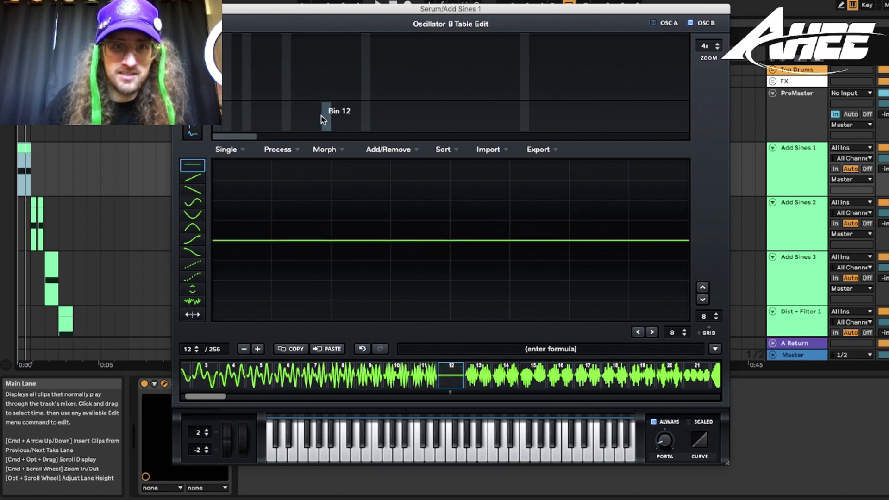
{"action": "left_click", "coordinate": [306, 66]}
{"action": "left_click_drag", "start_coordinate": [304, 74], "coordinate": [326, 77]}
{"action": "left_click_drag", "start_coordinate": [307, 111], "coordinate": [306, 116]}
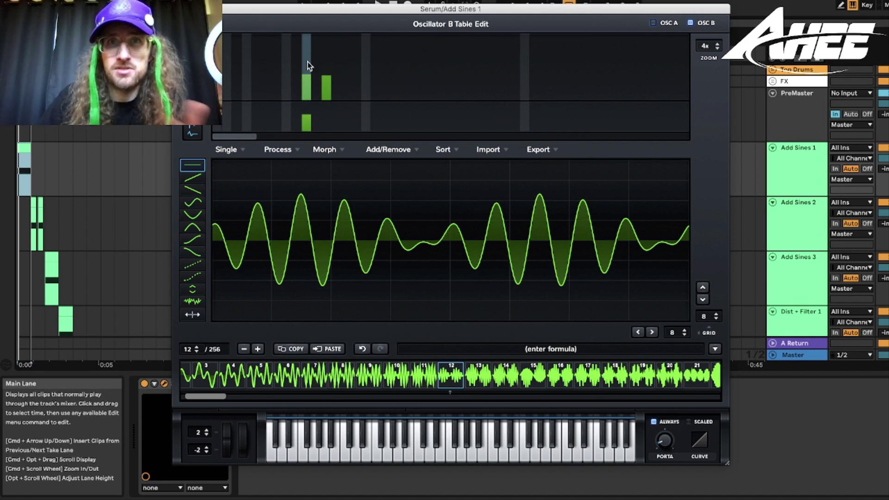
Replace the harmonics in bins 10 and 12 with ones in bins 5 and 7, giving bin 7 a phase offset.
{"action": "mouse_move", "coordinate": [306, 63]}
{"action": "left_mouse_down"}
{"action": "mouse_move", "coordinate": [314, 110]}
{"action": "mouse_move", "coordinate": [322, 88]}
{"action": "mouse_move", "coordinate": [270, 91]}
{"action": "mouse_move", "coordinate": [247, 79]}
{"action": "left_mouse_up"}
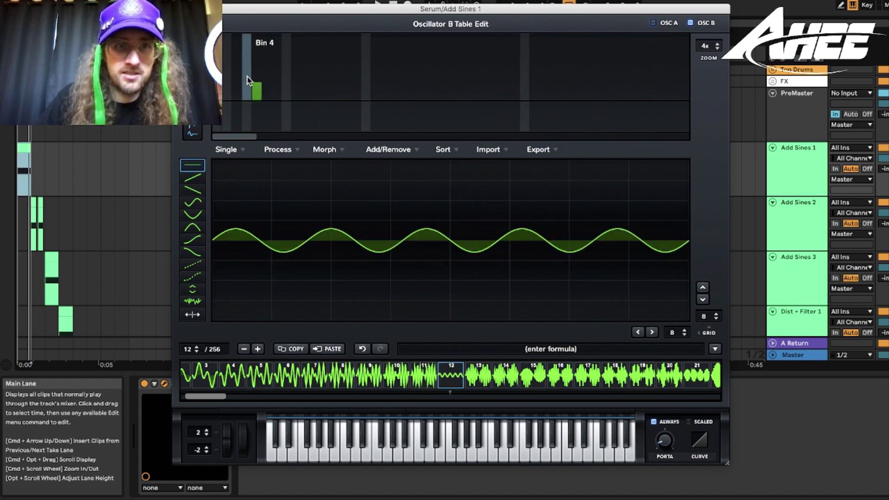
{"action": "left_click", "coordinate": [277, 80]}
{"action": "left_click", "coordinate": [274, 103]}
{"action": "left_click_drag", "start_coordinate": [276, 107], "coordinate": [277, 121]}
Add harmonics in bins 20 and 12 of the frame, giving bin 20 a phase offset.
{"action": "left_click", "coordinate": [406, 85]}
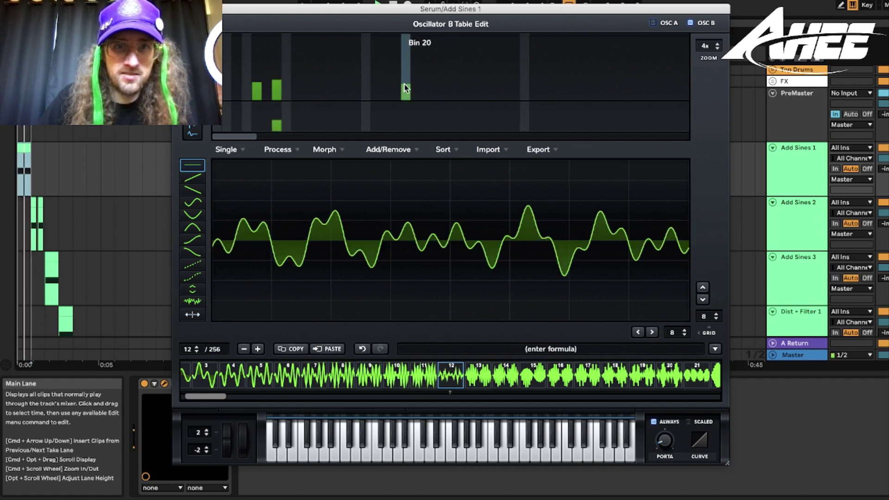
{"action": "left_click", "coordinate": [406, 78]}
{"action": "left_click_drag", "start_coordinate": [406, 80], "coordinate": [408, 110]}
{"action": "left_click", "coordinate": [326, 81]}
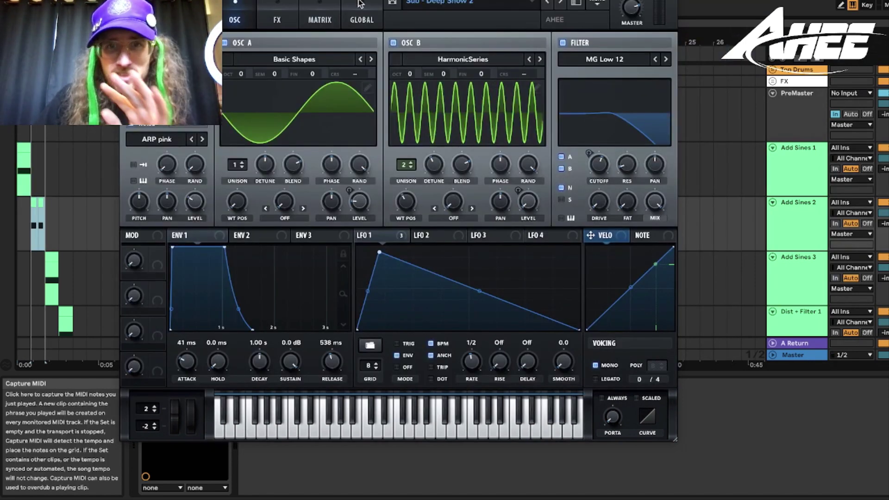
Choose the Digital wavetable HarmonicSeries for oscillator B of the Add Sines 2 patch and try wavetable position 15.
{"action": "left_click", "coordinate": [449, 63]}
{"action": "mouse_move", "coordinate": [431, 207]}
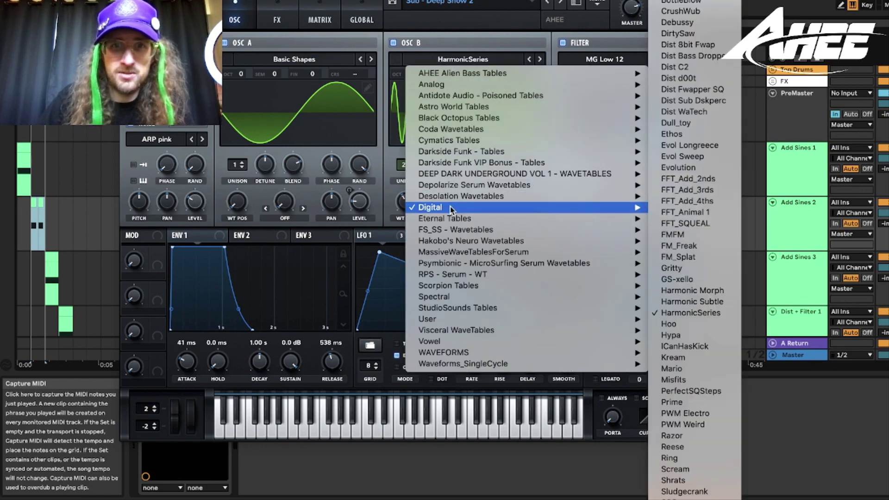
{"action": "left_click", "coordinate": [707, 309]}
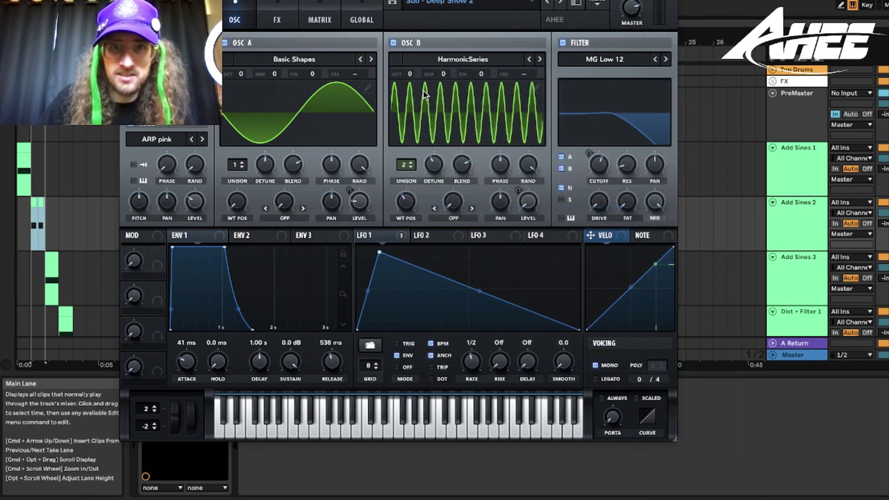
{"action": "left_click_drag", "start_coordinate": [412, 194], "coordinate": [417, 172]}
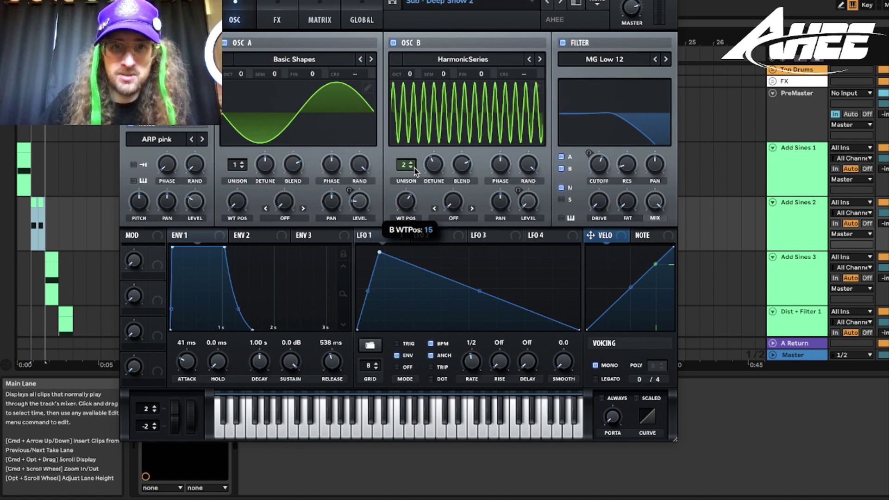
Check the patch's effects page and compare the sound with the MG Low 12 filter bypassed and enabled.
{"action": "left_click", "coordinate": [283, 17]}
{"action": "left_click", "coordinate": [242, 15]}
{"action": "left_click", "coordinate": [276, 20]}
{"action": "left_click", "coordinate": [244, 19]}
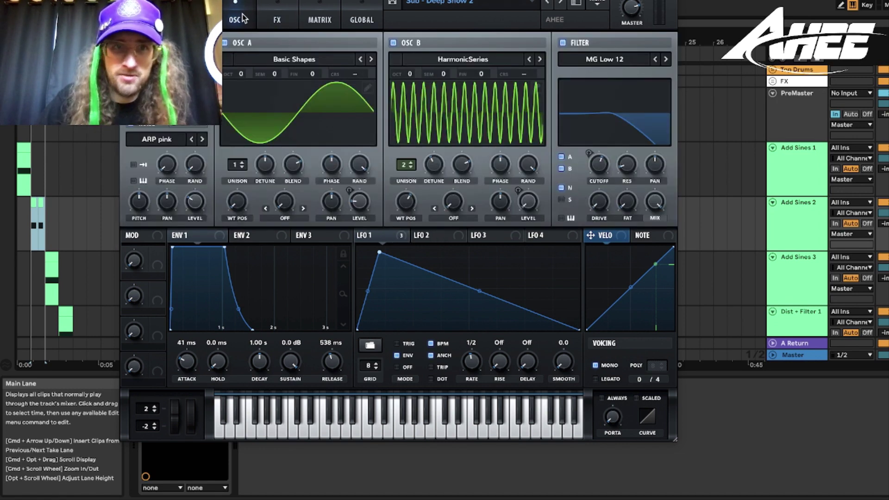
{"action": "left_click", "coordinate": [562, 43]}
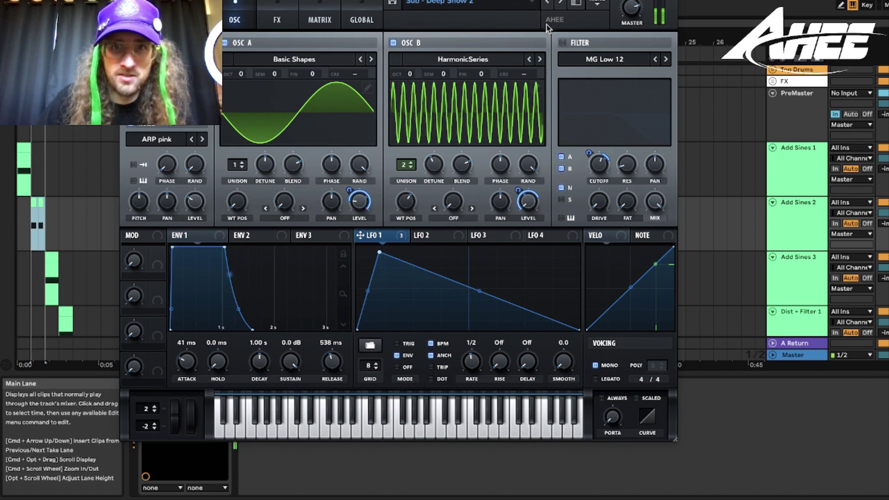
{"action": "left_click", "coordinate": [562, 43]}
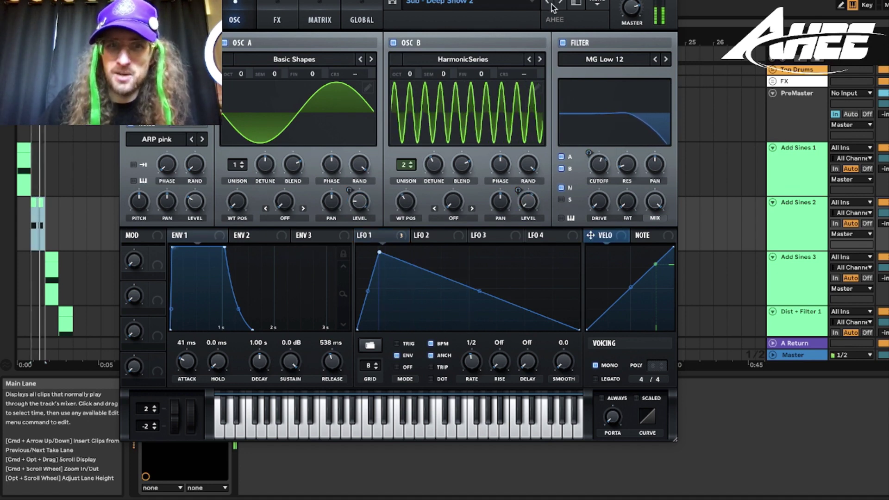
Open SPAN Plus on the Master track and play the Add Sines 2 clip to examine its frequency spectrum.
{"action": "left_click", "coordinate": [790, 356]}
{"action": "left_click", "coordinate": [716, 385]}
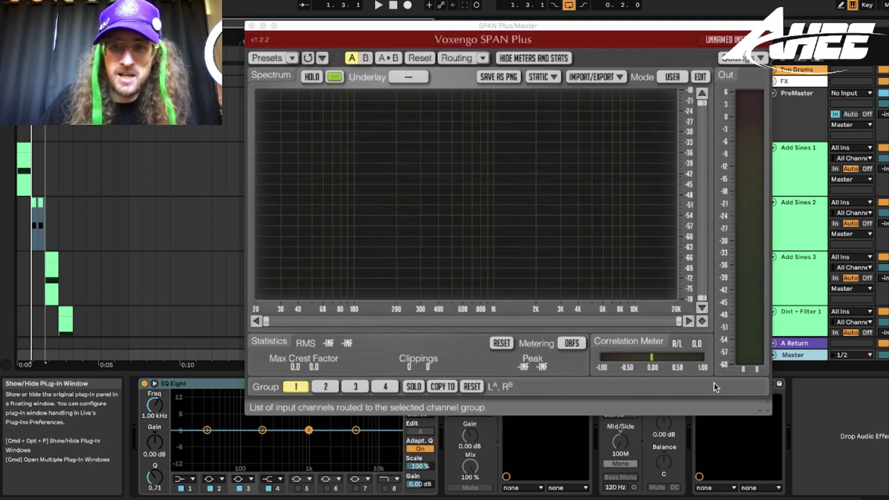
{"action": "key", "text": "space"}
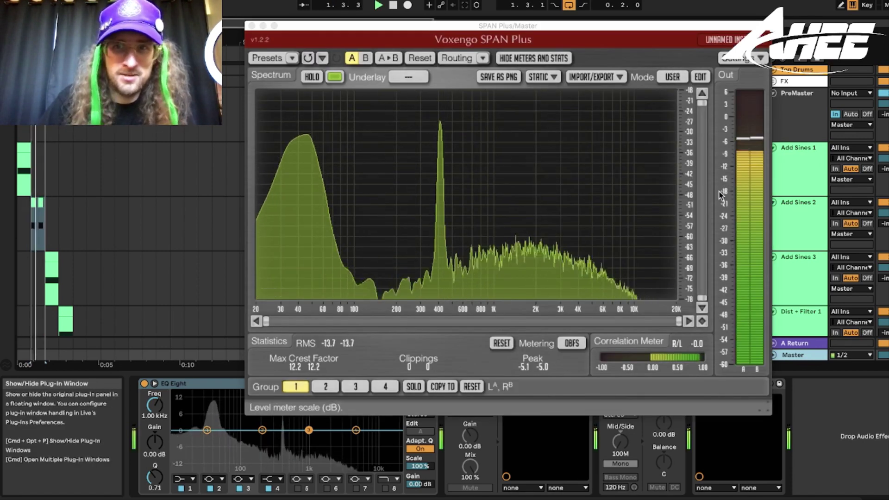
{"action": "key", "text": "space"}
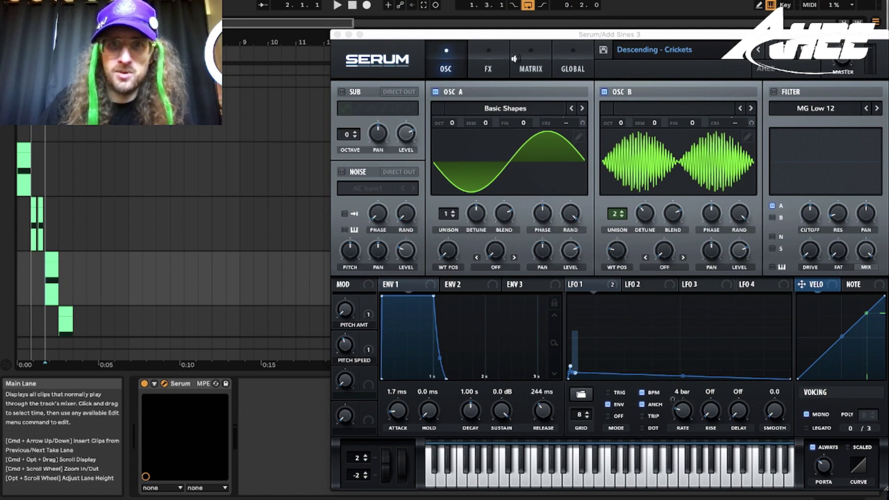
Check the effects page of the Descending - Crickets patch, audition the Add Sines 3 clip and bring up LFO 1.
{"action": "left_click", "coordinate": [474, 67]}
{"action": "left_click", "coordinate": [444, 60]}
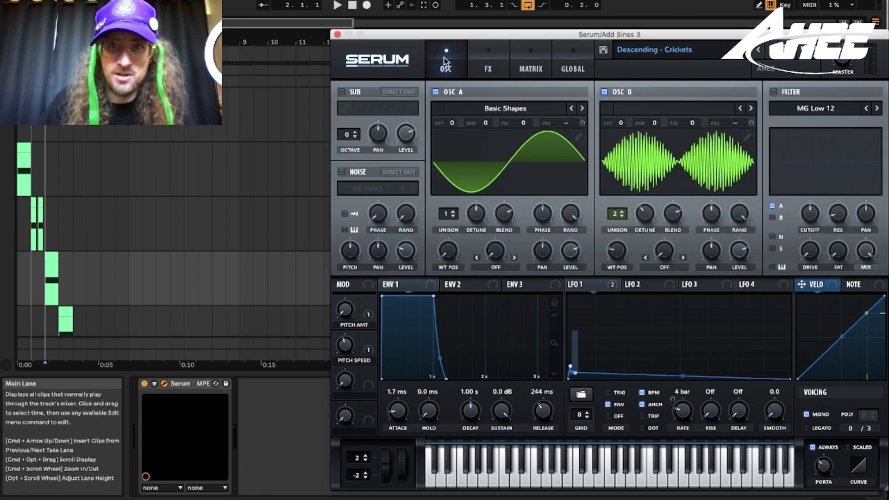
{"action": "key", "text": "space"}
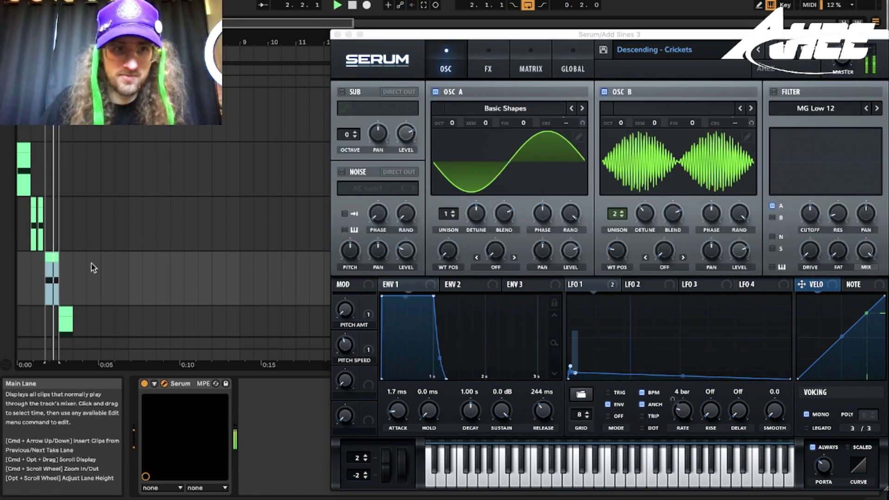
{"action": "key", "text": "space"}
{"action": "left_click", "coordinate": [588, 285]}
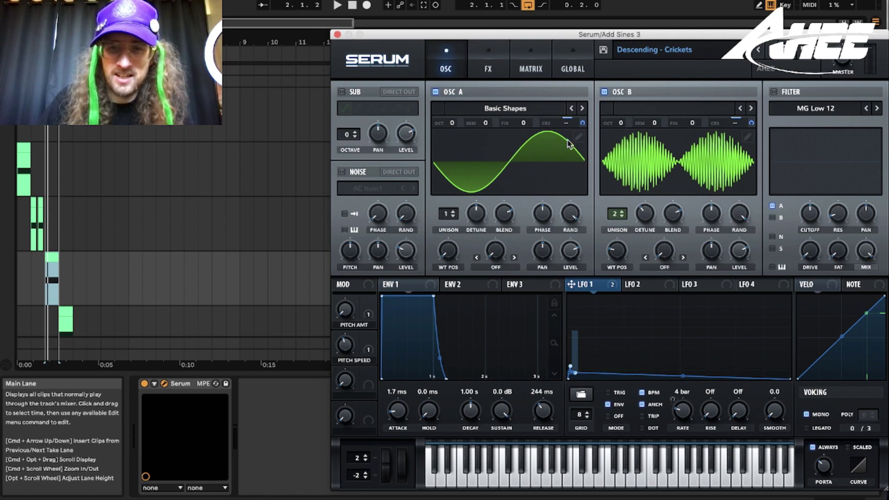
Open oscillator B's wavetable editor, draw a run of low-level harmonics around bins 174 to 191 and audition the result.
{"action": "left_click_drag", "start_coordinate": [601, 38], "coordinate": [394, 34]}
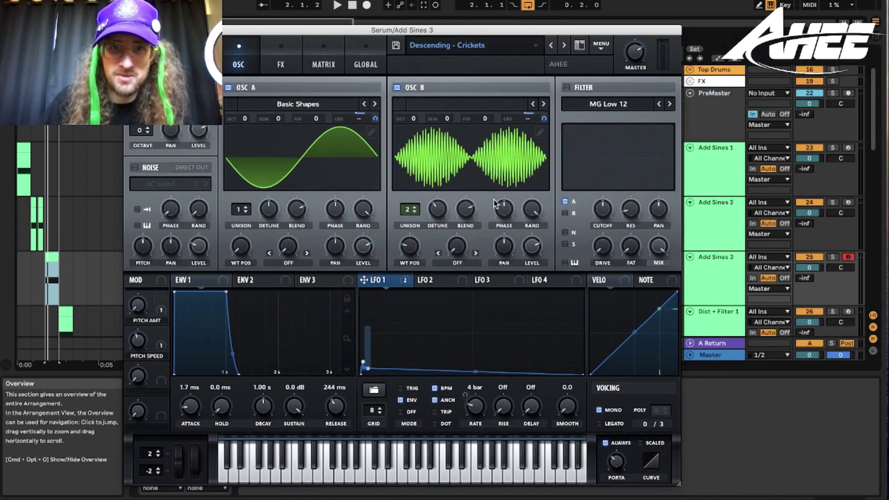
{"action": "left_click", "coordinate": [541, 132]}
{"action": "left_click_drag", "start_coordinate": [252, 175], "coordinate": [235, 178]}
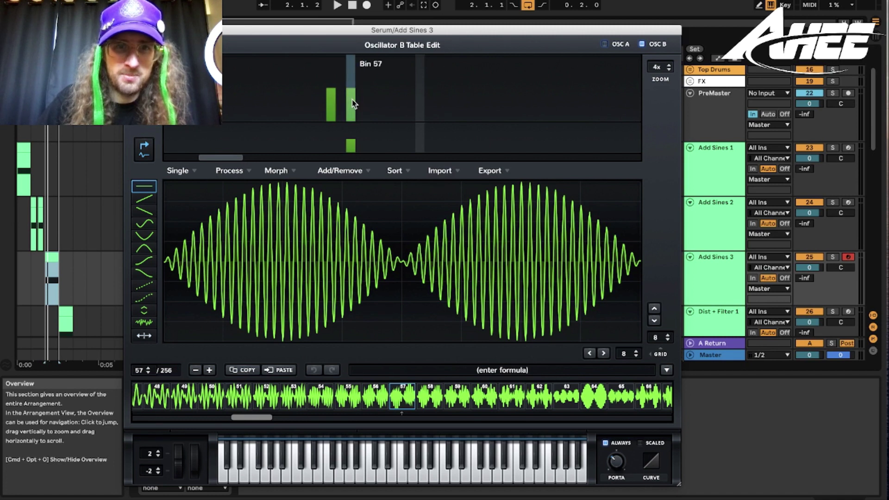
{"action": "scroll", "coordinate": [215, 156], "scroll_direction": "right", "scroll_amount": 2}
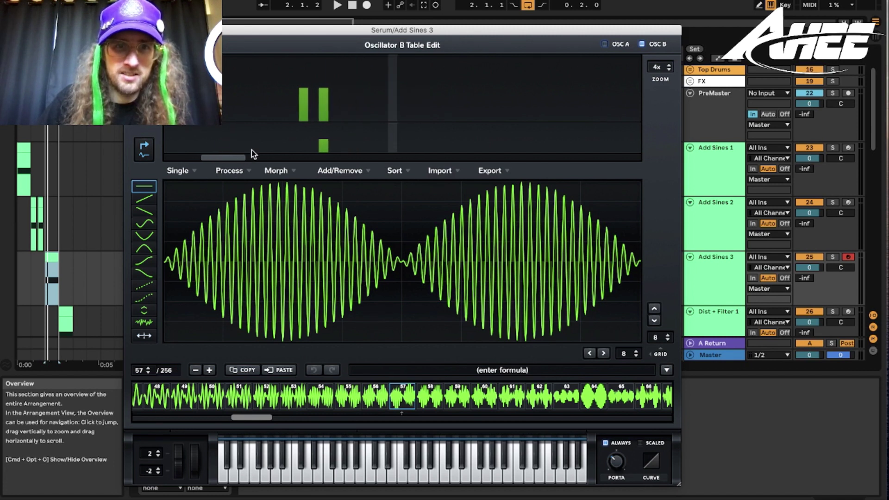
{"action": "left_click_drag", "start_coordinate": [231, 157], "coordinate": [512, 164]}
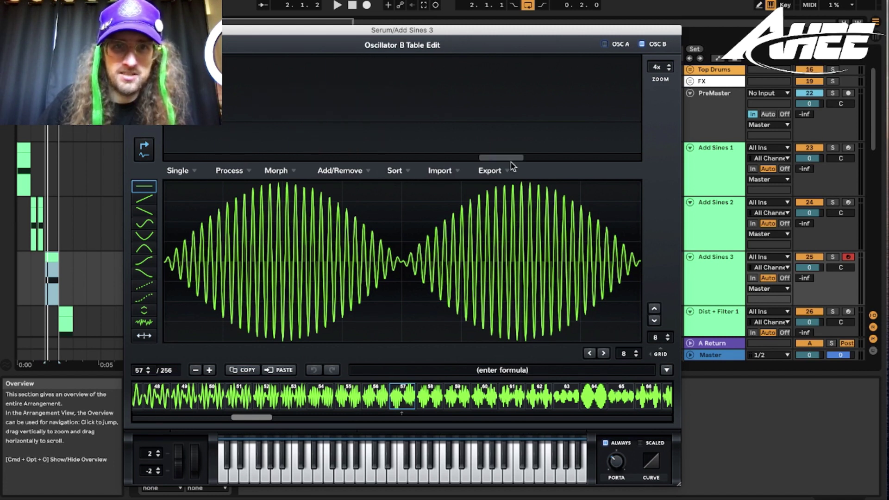
{"action": "left_click_drag", "start_coordinate": [574, 162], "coordinate": [325, 171]}
{"action": "left_click_drag", "start_coordinate": [421, 114], "coordinate": [591, 116]}
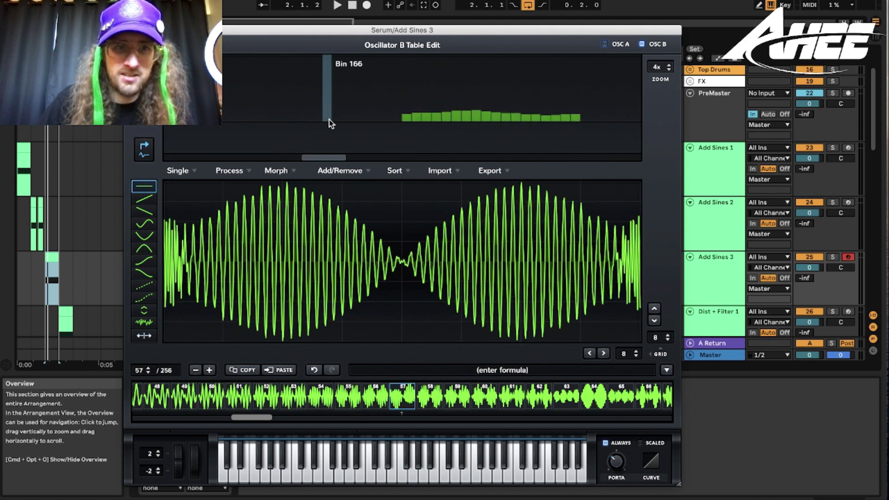
{"action": "key", "text": "space"}
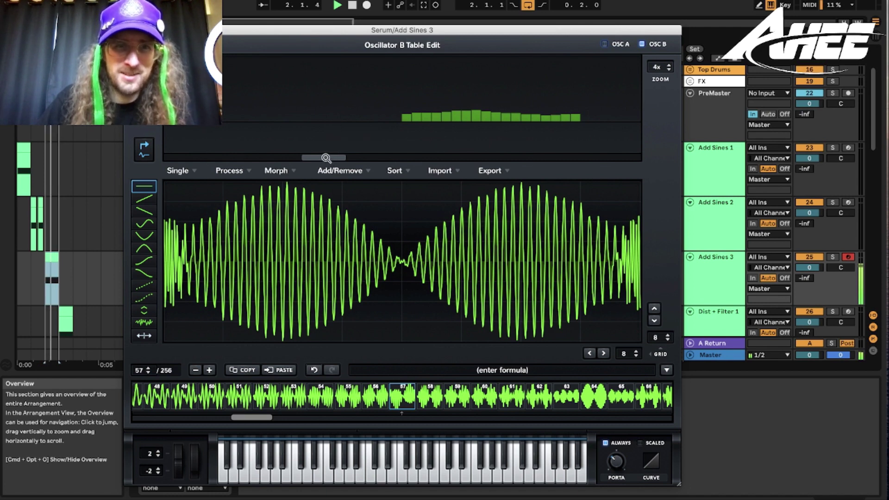
{"action": "left_click_drag", "start_coordinate": [328, 158], "coordinate": [189, 159]}
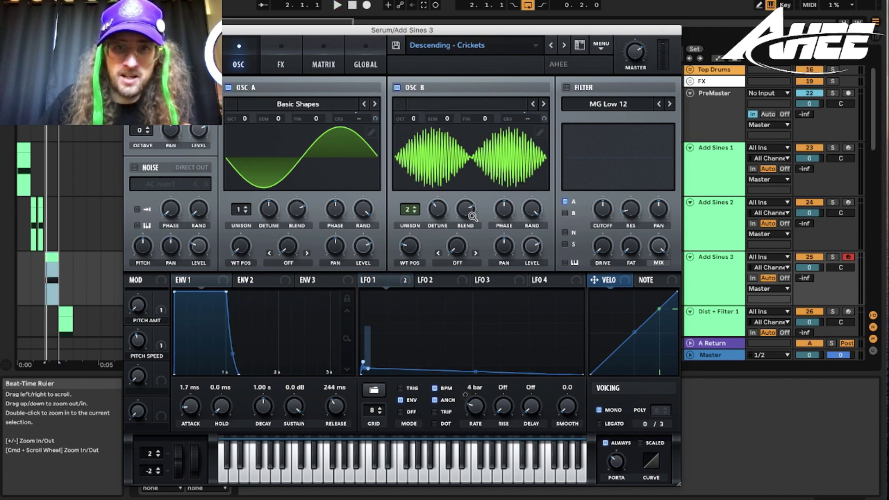
Load the HarmonicSeries wavetable into oscillator B at position 14 and apply Sync Window warp at 1.58%.
{"action": "left_click", "coordinate": [493, 107]}
{"action": "mouse_move", "coordinate": [481, 130]}
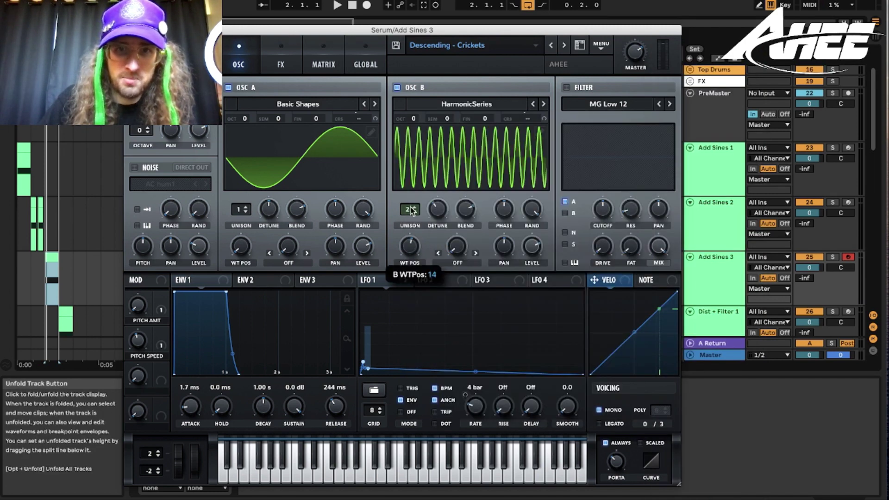
{"action": "left_click", "coordinate": [457, 263]}
{"action": "left_click", "coordinate": [471, 292]}
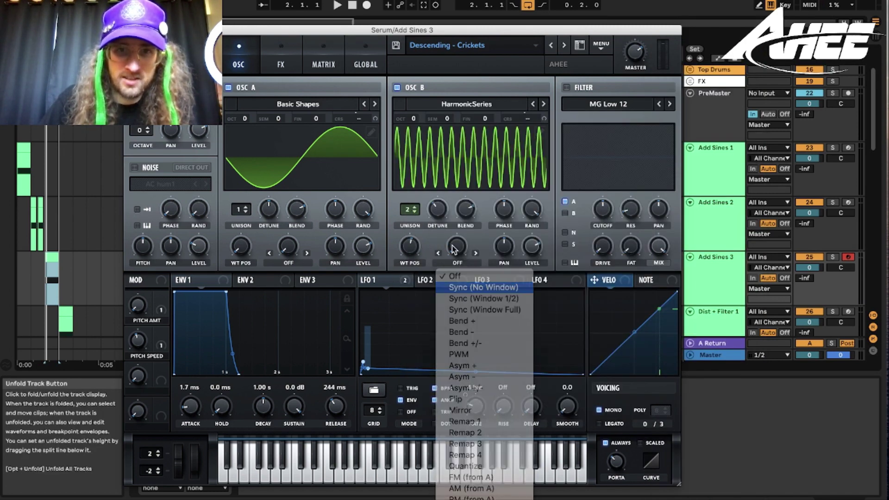
{"action": "left_click_drag", "start_coordinate": [456, 247], "coordinate": [457, 224]}
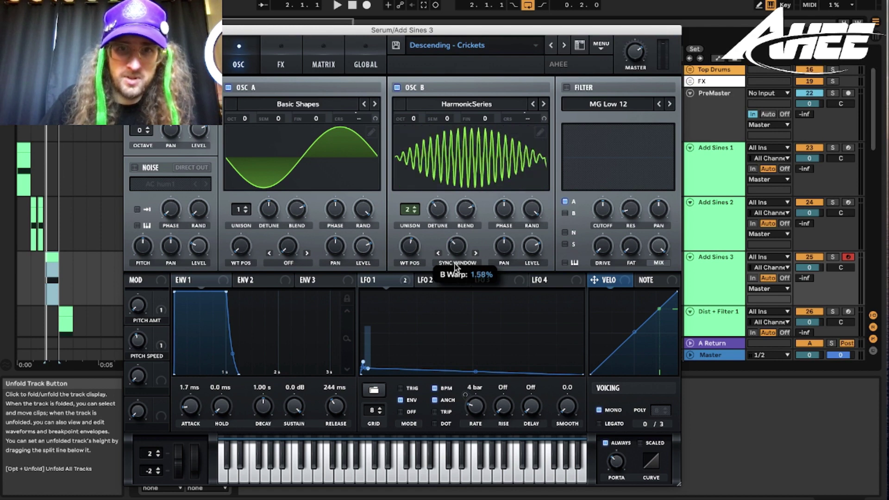
Audition the modified patch and save it as the preset "Descending - Crickets Cool".
{"action": "key", "text": "space"}
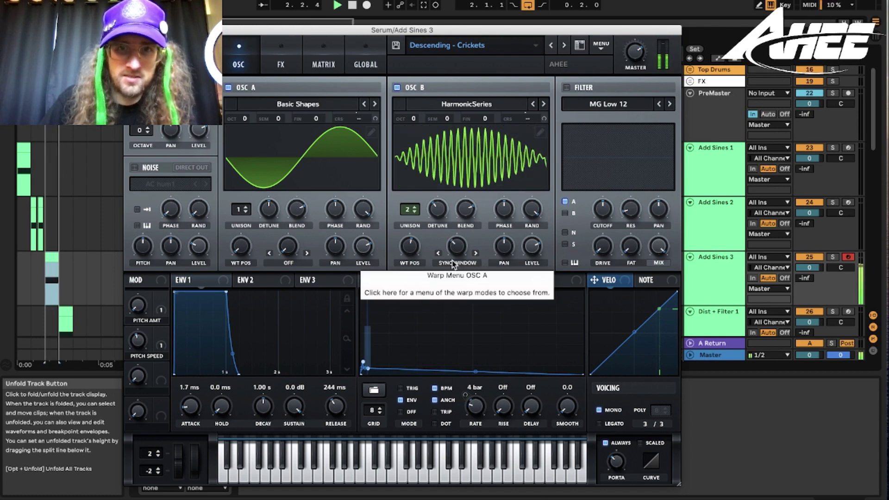
{"action": "left_click", "coordinate": [396, 45]}
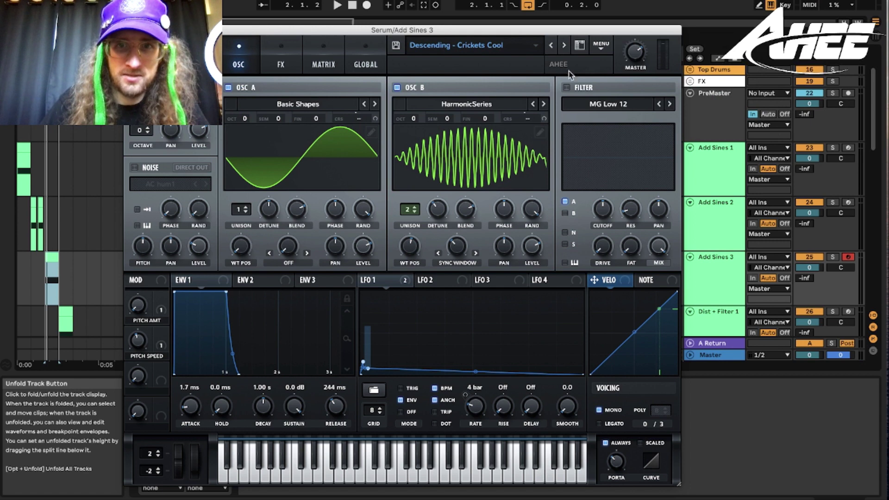
Turn off oscillator A, bypass the LFO 1 destinations and resample the patch to oscillator B.
{"action": "left_click", "coordinate": [601, 46]}
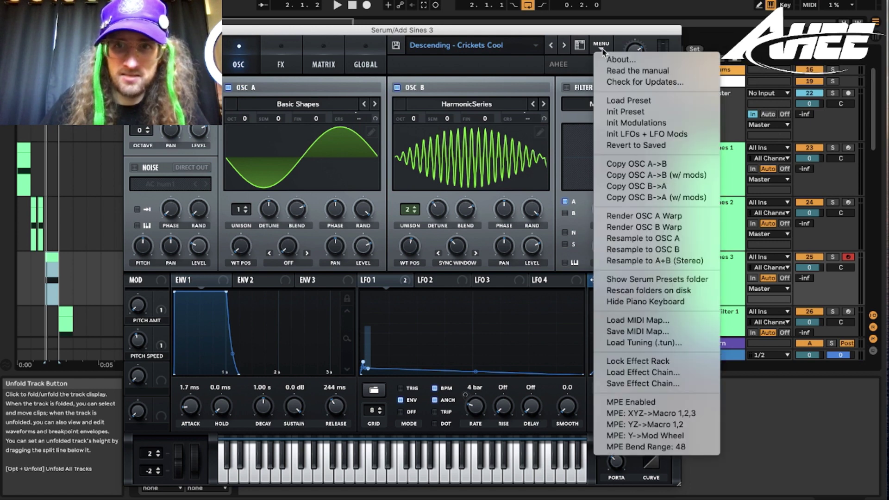
{"action": "left_click", "coordinate": [648, 255]}
{"action": "left_click", "coordinate": [229, 88]}
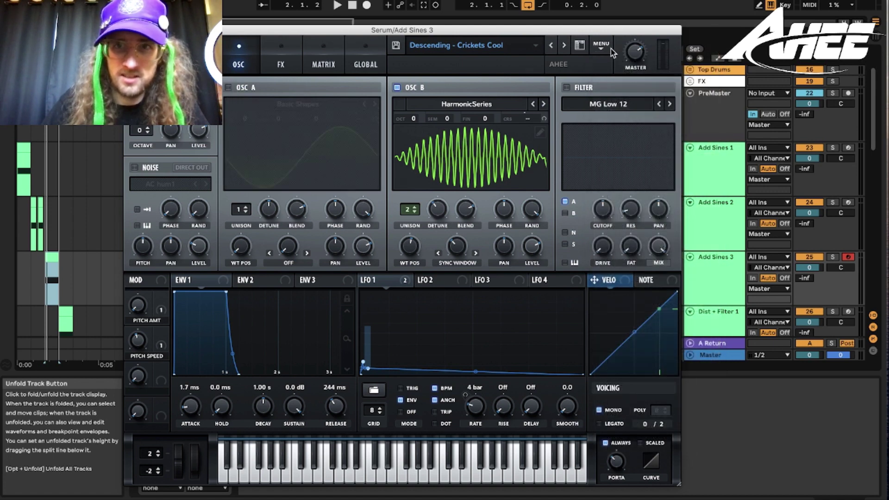
{"action": "right_click", "coordinate": [404, 280]}
{"action": "left_click", "coordinate": [409, 321]}
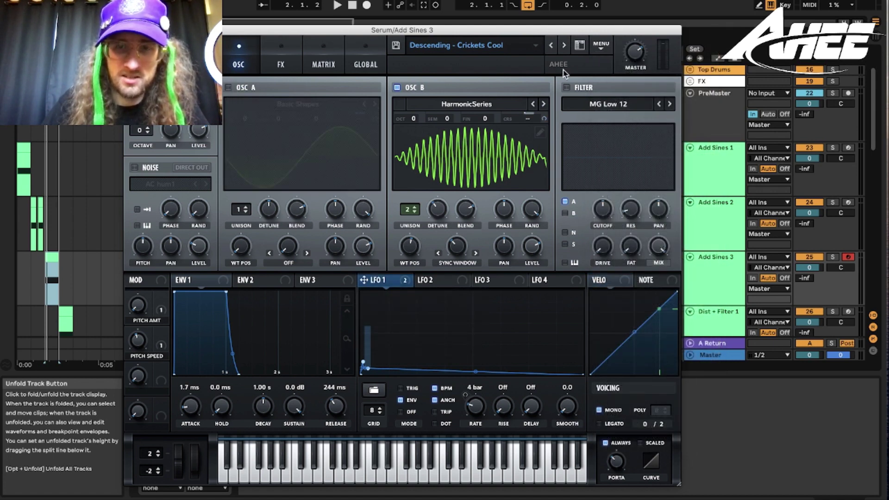
{"action": "left_click", "coordinate": [609, 47]}
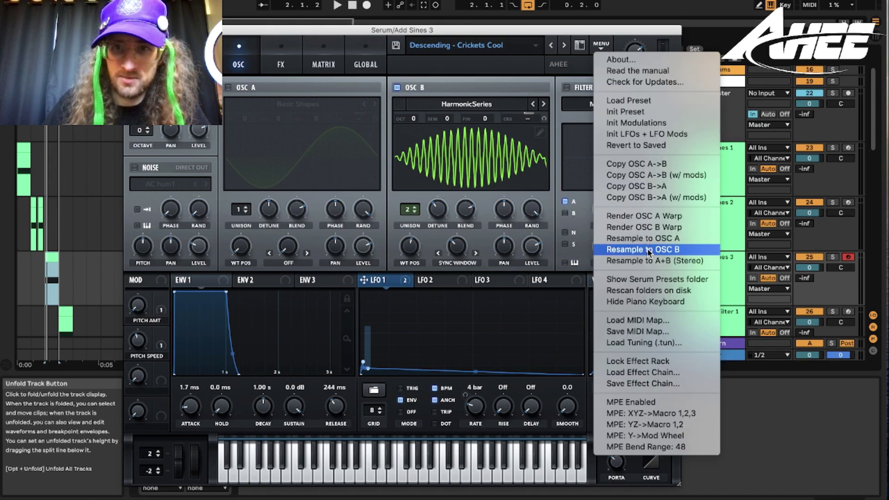
{"action": "left_click", "coordinate": [648, 253]}
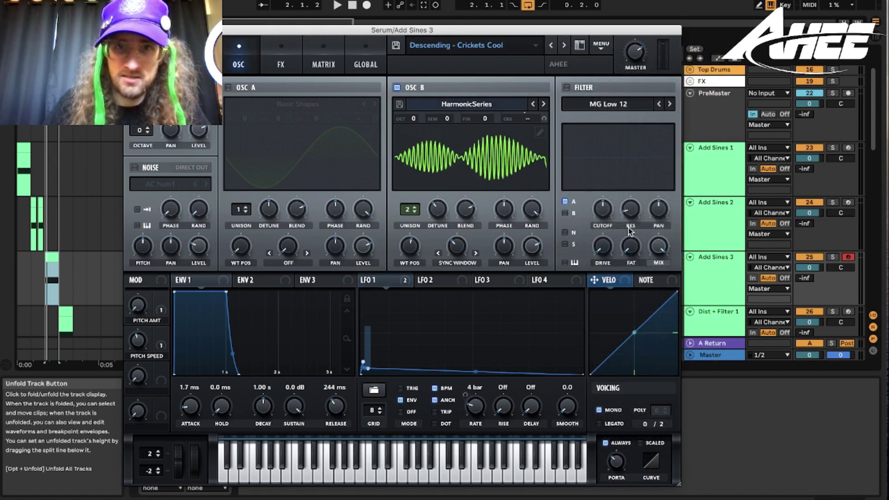
Adjust oscillator B's wavetable position and sweep its Sync Window warp to about 2.47% while auditioning the resampled wavetable.
{"action": "left_click_drag", "start_coordinate": [408, 250], "coordinate": [395, 313]}
{"action": "left_click_drag", "start_coordinate": [460, 268], "coordinate": [437, 347]}
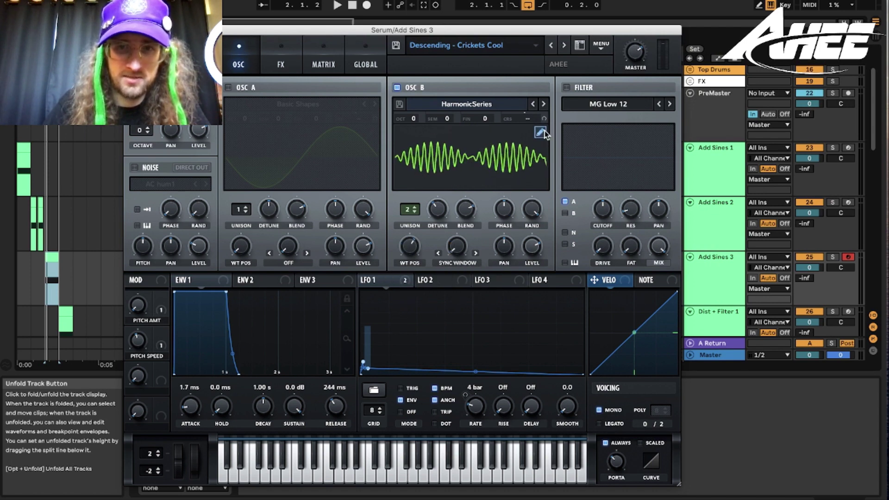
{"action": "left_click_drag", "start_coordinate": [457, 246], "coordinate": [451, 170]}
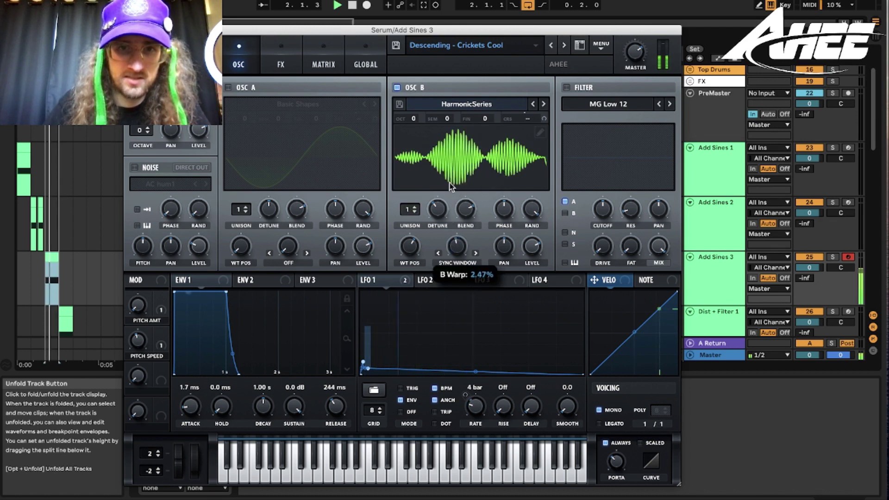
Activate all LFO 1 destinations and lower oscillator B's Sync warp while auditioning the patch.
{"action": "right_click", "coordinate": [404, 281]}
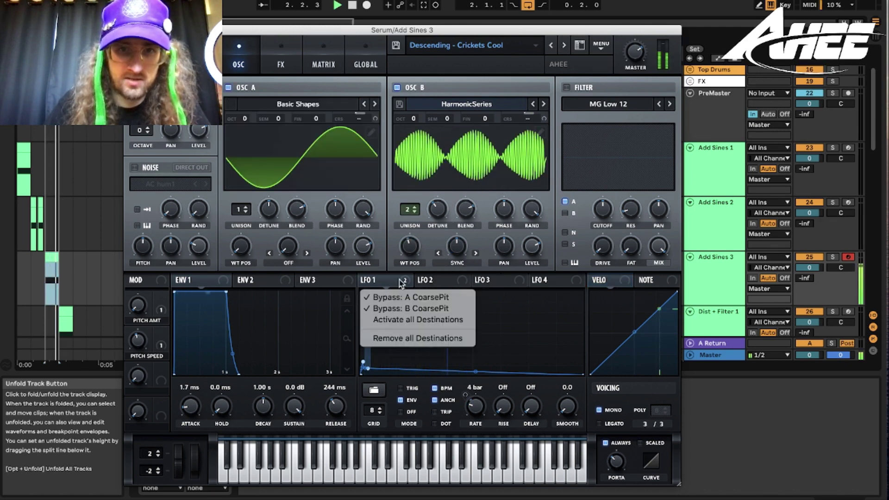
{"action": "left_click", "coordinate": [415, 319]}
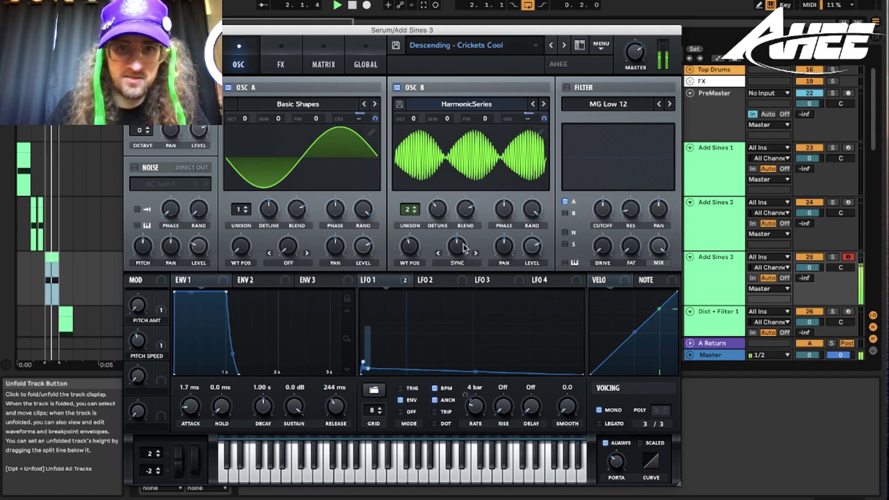
{"action": "left_click_drag", "start_coordinate": [463, 244], "coordinate": [460, 278]}
{"action": "left_click_drag", "start_coordinate": [408, 209], "coordinate": [410, 233]}
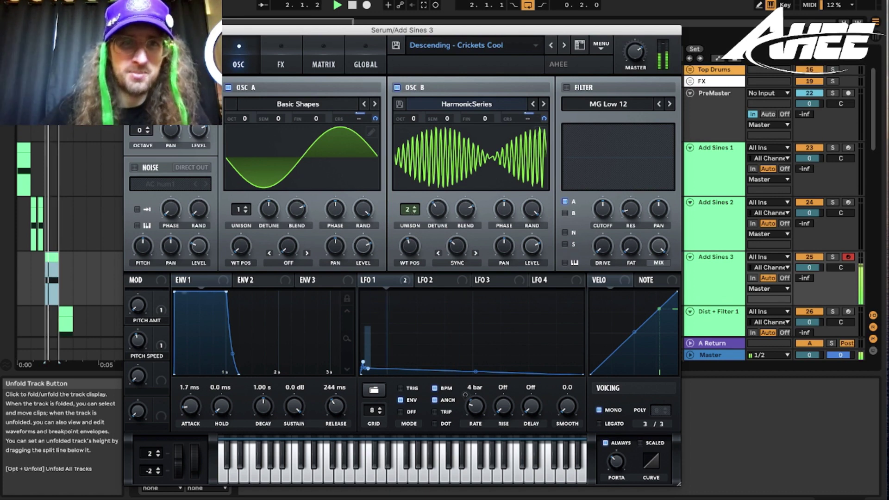
{"action": "key", "text": "space"}
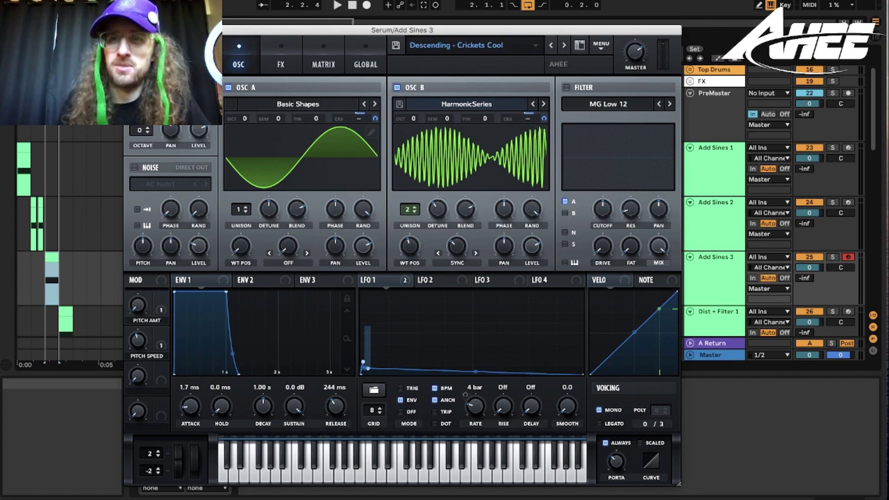
Examine the Wub - Thiccc patch's distortion effect and LFO 1 on the Dist + Filter 1 track and audition its clip.
{"action": "left_click", "coordinate": [706, 312]}
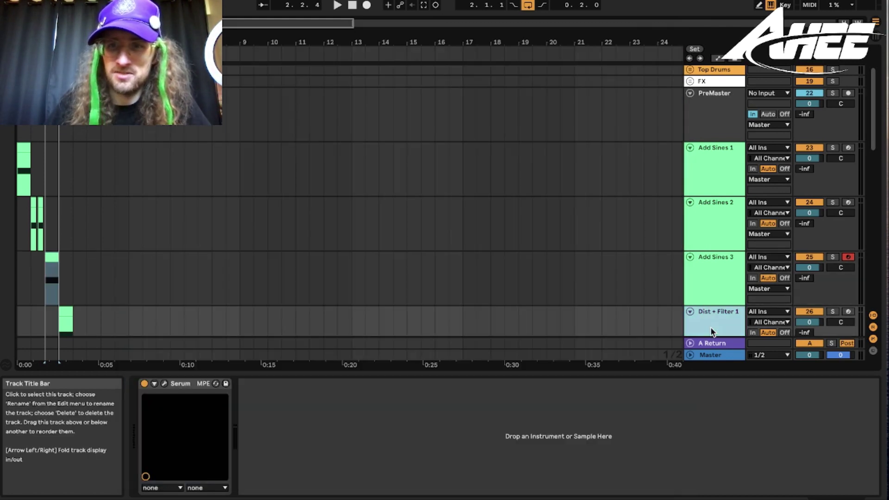
{"action": "scroll", "coordinate": [554, 316], "scroll_direction": "down", "scroll_amount": 5}
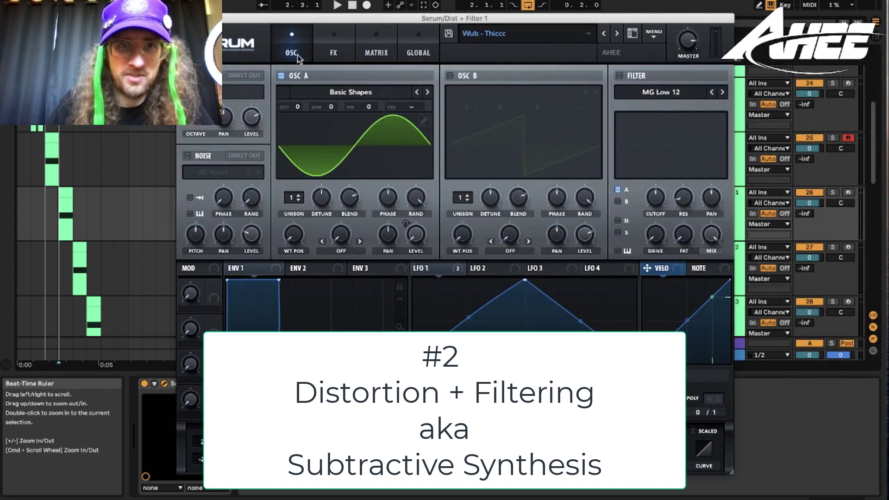
{"action": "left_click", "coordinate": [342, 37]}
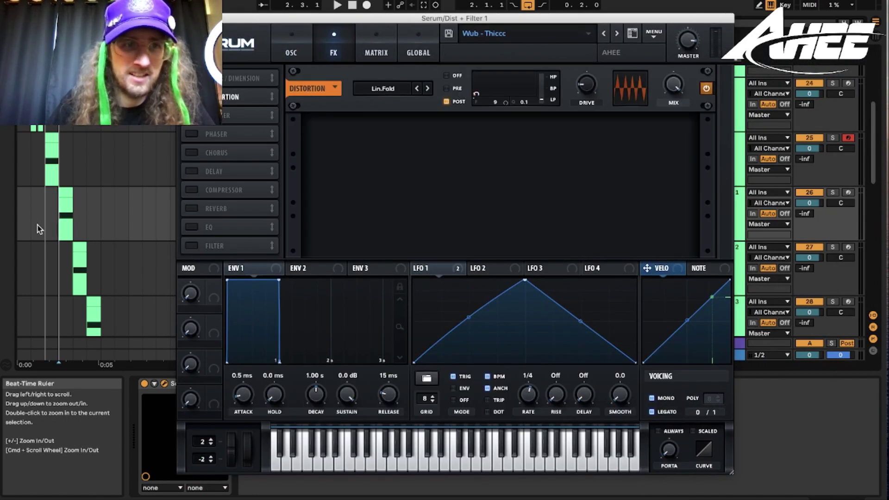
{"action": "left_click", "coordinate": [71, 220]}
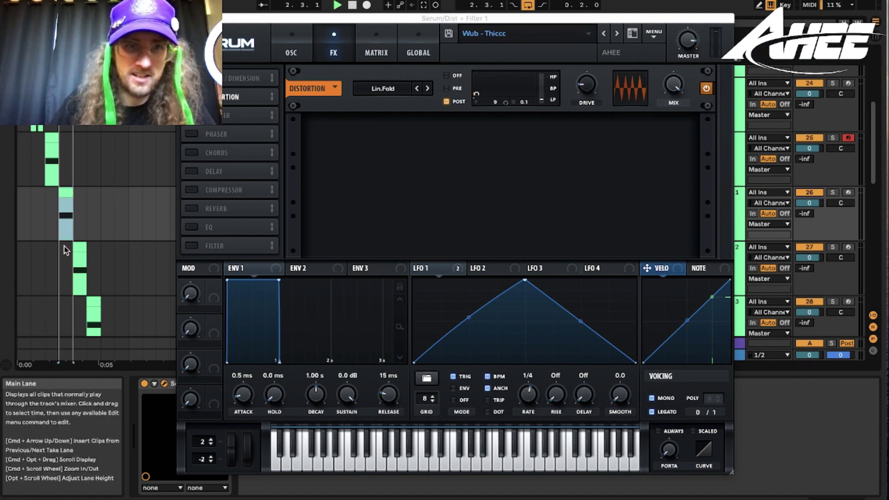
{"action": "left_click", "coordinate": [461, 272]}
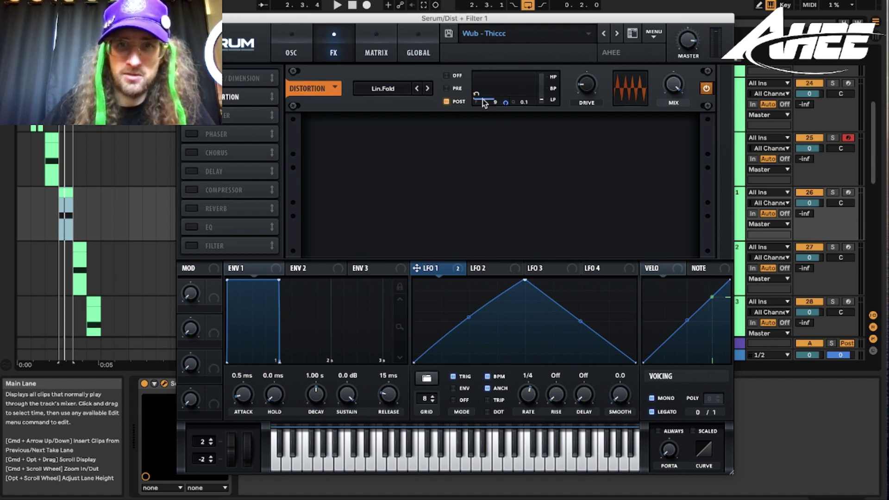
Sweep the Lin.Fold distortion's drive between 0% and 15% while watching the harmonics in SPAN Plus.
{"action": "mouse_move", "coordinate": [587, 84]}
{"action": "left_mouse_down"}
{"action": "mouse_move", "coordinate": [586, 106]}
{"action": "mouse_move", "coordinate": [589, 81]}
{"action": "left_mouse_up"}
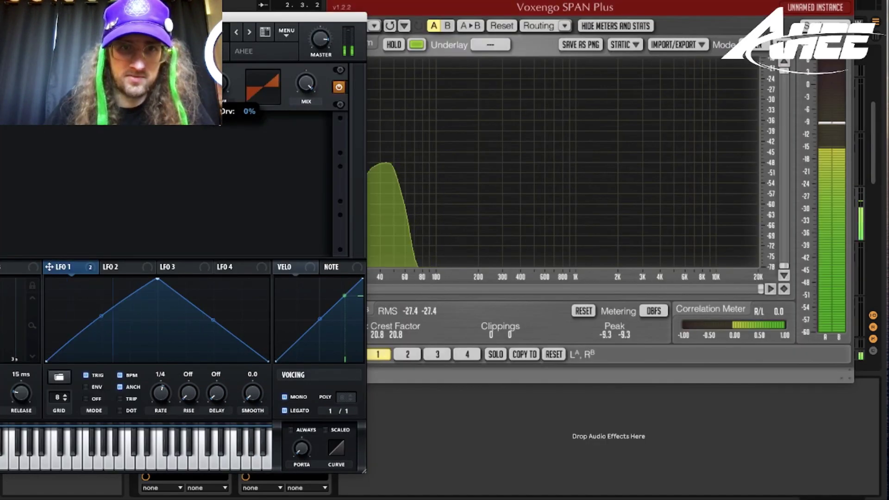
{"action": "left_click_drag", "start_coordinate": [217, 126], "coordinate": [217, 108]}
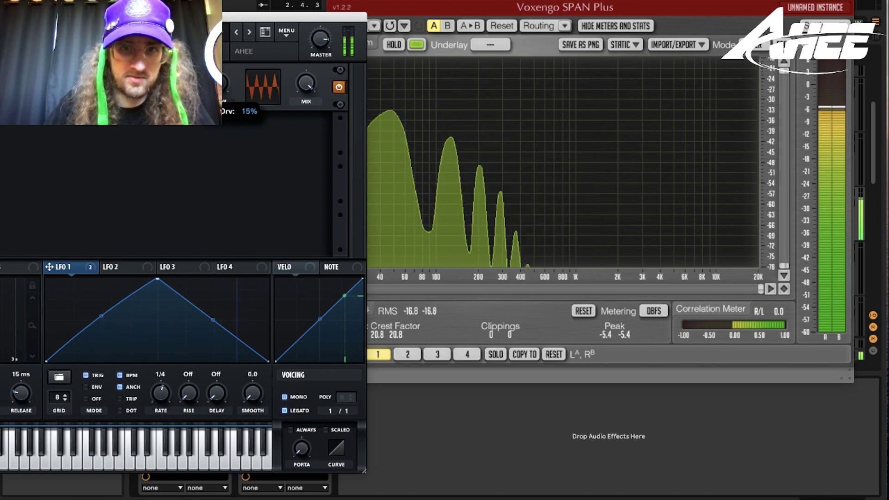
Switch the distortion type to Downsample and audition it against the spectrum analyser.
{"action": "left_click_drag", "start_coordinate": [135, 17], "coordinate": [213, 23]}
{"action": "left_click", "coordinate": [95, 95]}
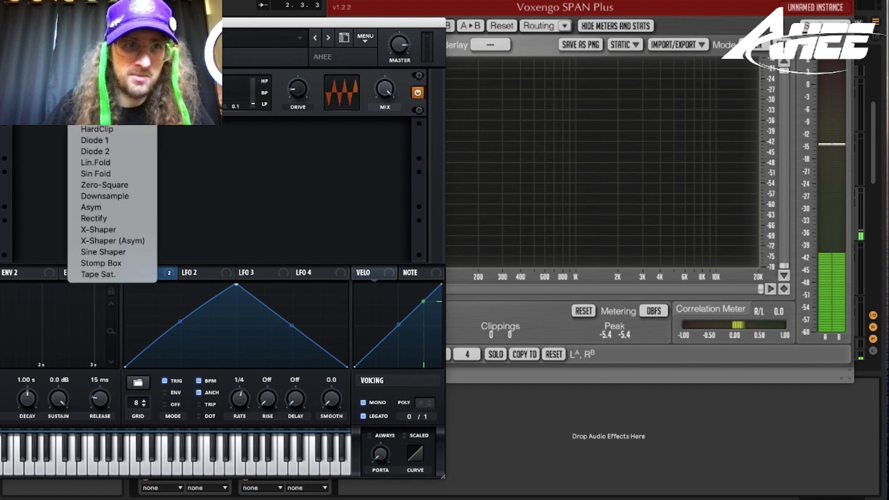
{"action": "left_click", "coordinate": [98, 176]}
{"action": "left_click", "coordinate": [98, 176]}
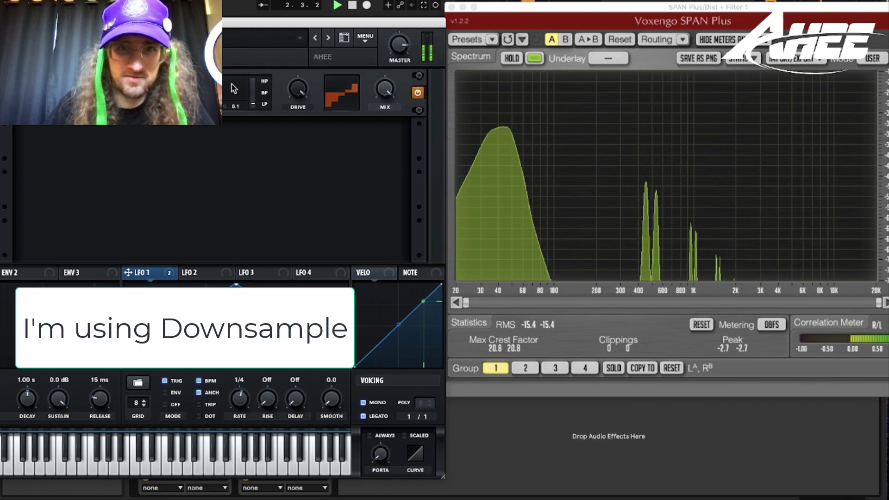
{"action": "key", "text": "space"}
Try another distortion type and sweep its drive while comparing the harmonics in the spectrum.
{"action": "left_click", "coordinate": [95, 94]}
{"action": "left_click", "coordinate": [112, 132]}
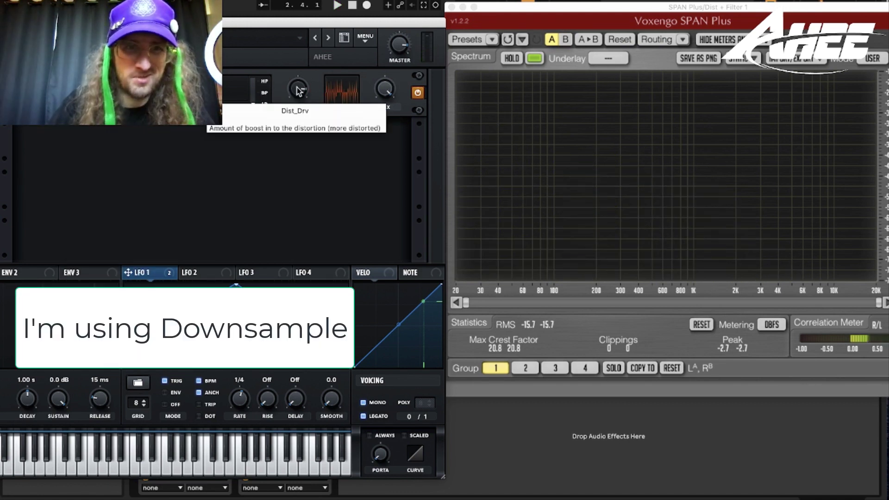
{"action": "key", "text": "space"}
{"action": "left_click_drag", "start_coordinate": [294, 107], "coordinate": [290, 144]}
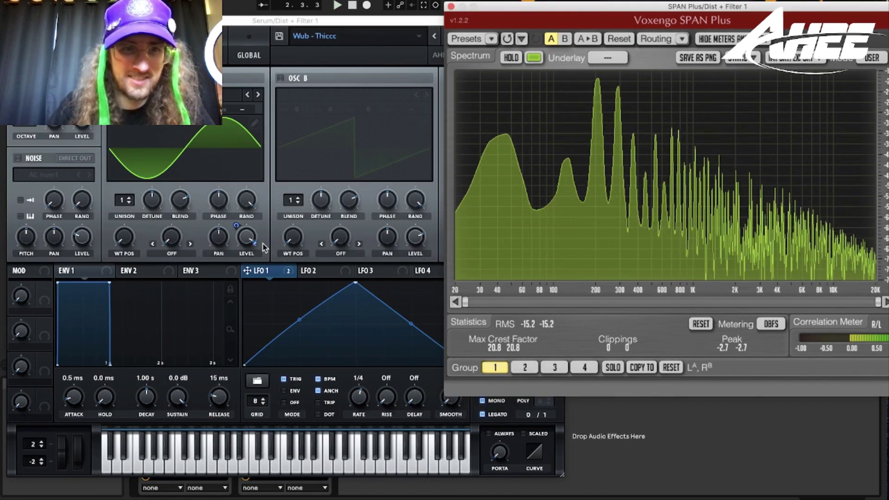
Turn oscillator A's level fully down and remove the LFO 1 modulator from the distortion filter's frequency.
{"action": "key", "text": "space"}
{"action": "left_click_drag", "start_coordinate": [247, 238], "coordinate": [228, 361]}
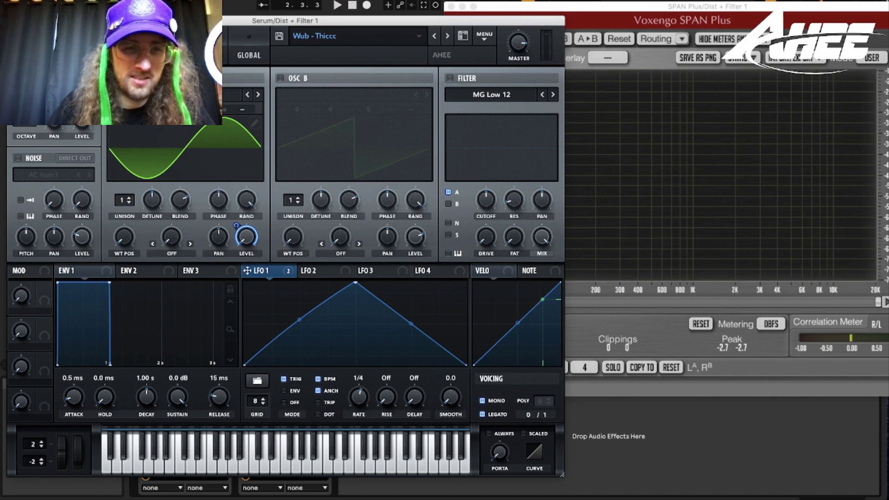
{"action": "left_click", "coordinate": [163, 51]}
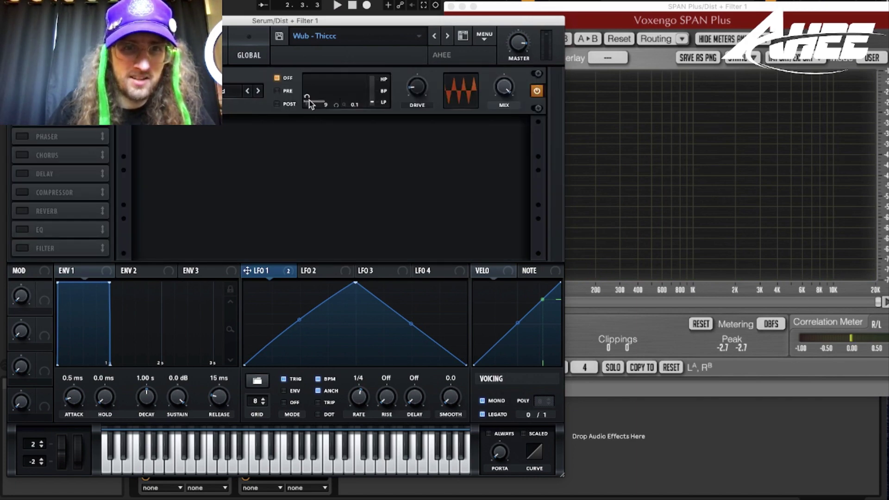
{"action": "right_click", "coordinate": [309, 100]}
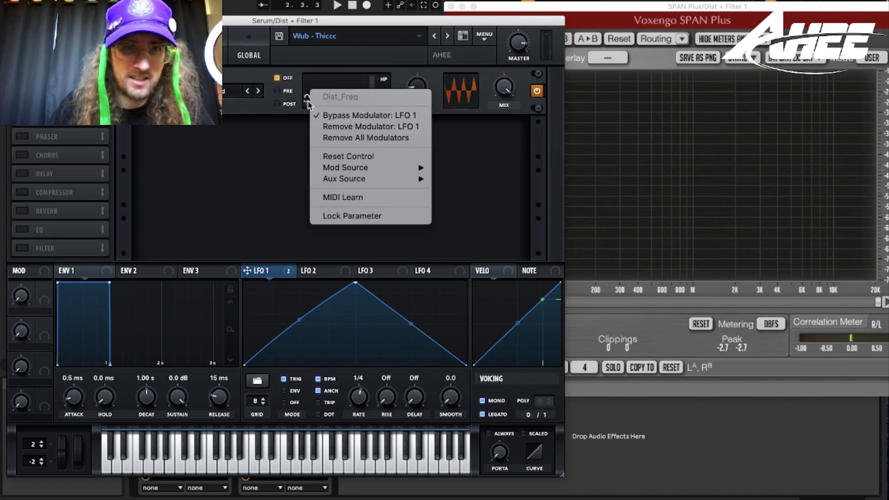
{"action": "left_click", "coordinate": [347, 131]}
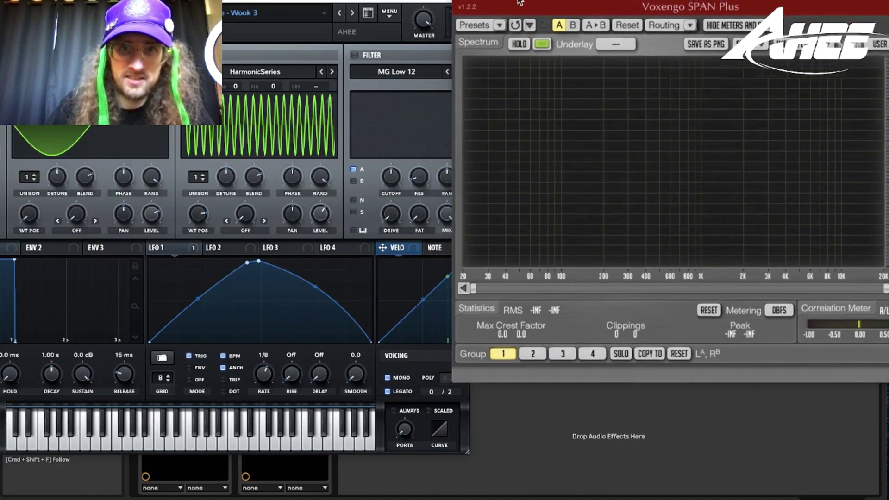
Compare the oscillator and effects pages of the Wobble - Wook 3 patch alongside the spectrum analyser.
{"action": "left_click_drag", "start_coordinate": [520, 2], "coordinate": [533, 6]}
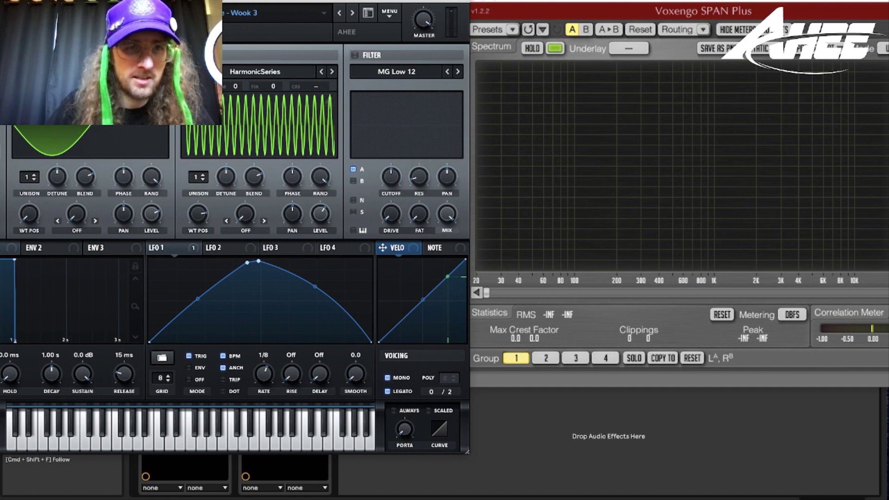
{"action": "left_click", "coordinate": [82, 22]}
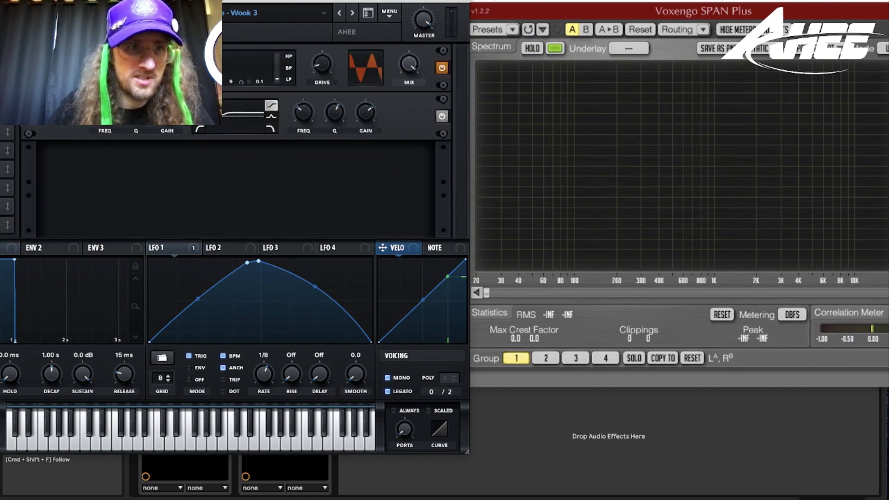
{"action": "left_click", "coordinate": [29, 22]}
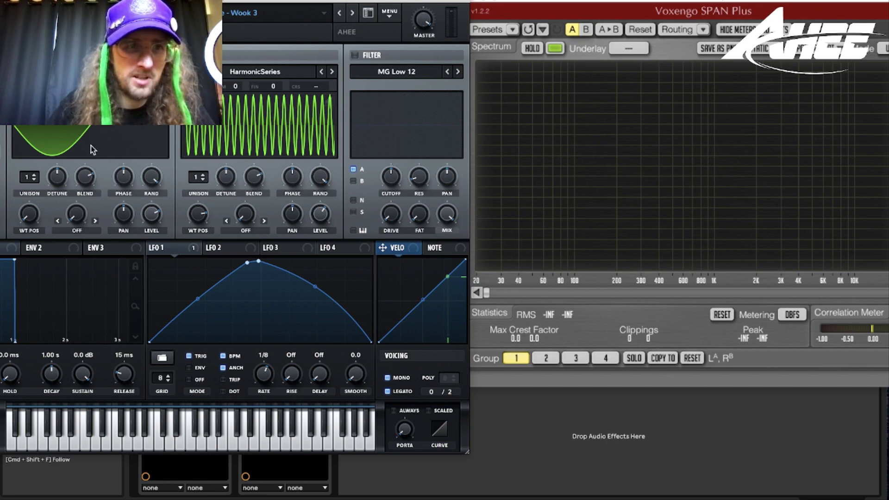
{"action": "left_click", "coordinate": [81, 22]}
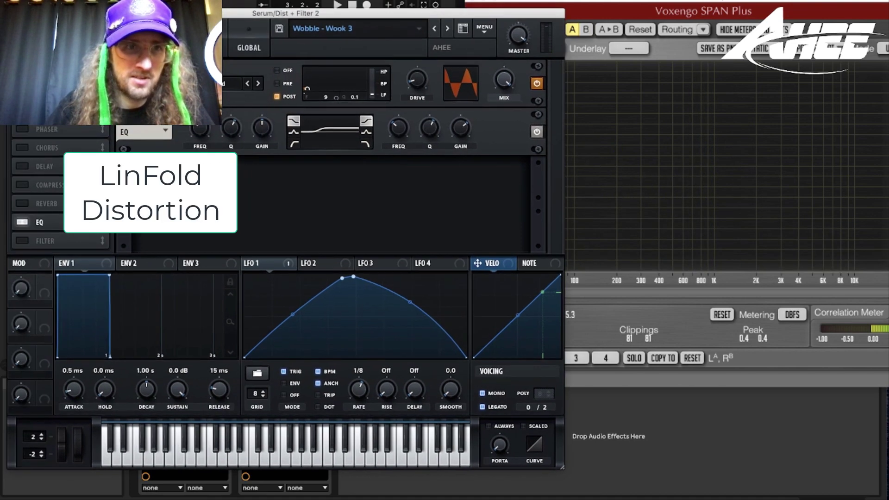
{"action": "left_click", "coordinate": [163, 47]}
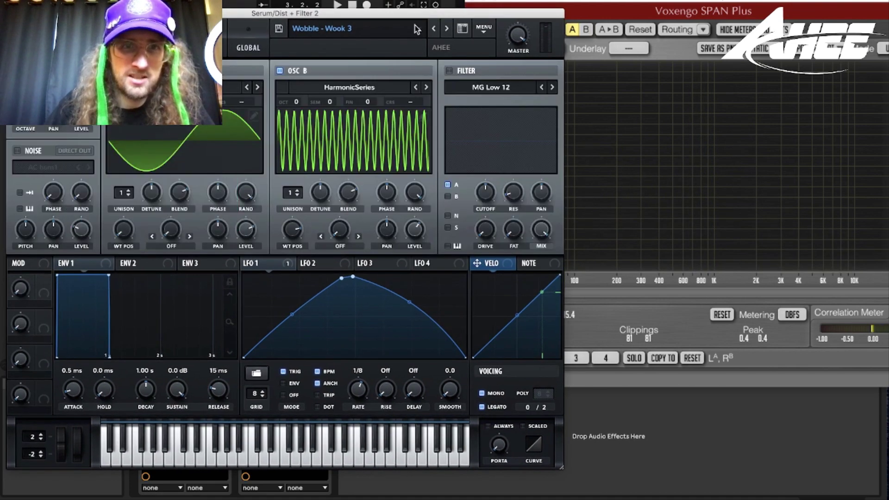
Vary oscillator B's wavetable position, octave and level, up to 100%, while watching the harmonics in the spectrum.
{"action": "left_click_drag", "start_coordinate": [327, 14], "coordinate": [254, 0]}
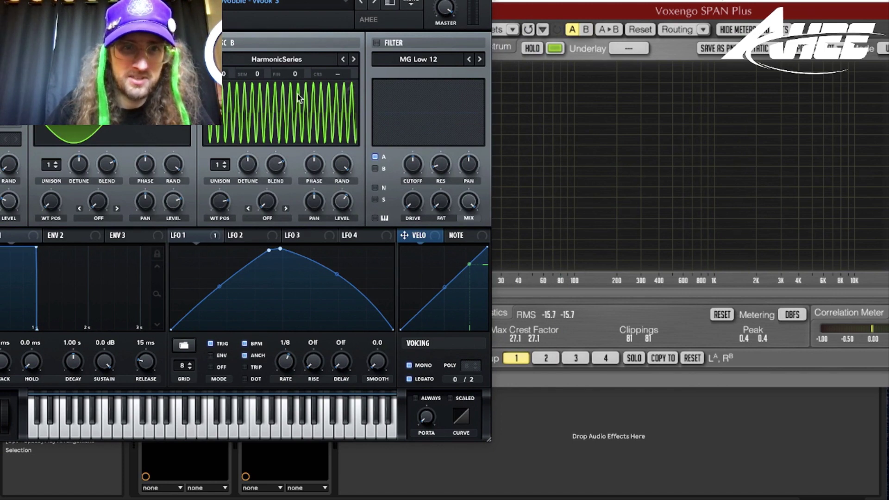
{"action": "left_click_drag", "start_coordinate": [222, 206], "coordinate": [215, 183]}
{"action": "left_click_drag", "start_coordinate": [226, 77], "coordinate": [224, 33]}
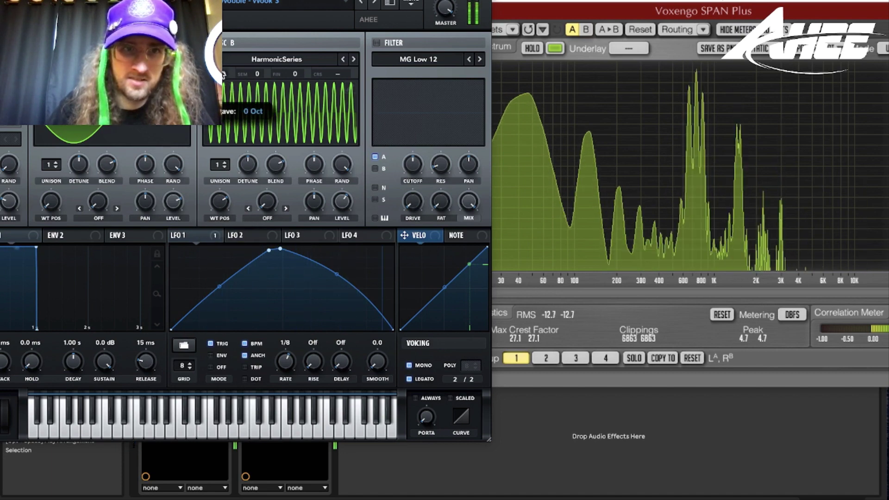
{"action": "mouse_move", "coordinate": [343, 202]}
{"action": "left_mouse_down"}
{"action": "mouse_move", "coordinate": [342, 178]}
{"action": "mouse_move", "coordinate": [338, 198]}
{"action": "left_mouse_up"}
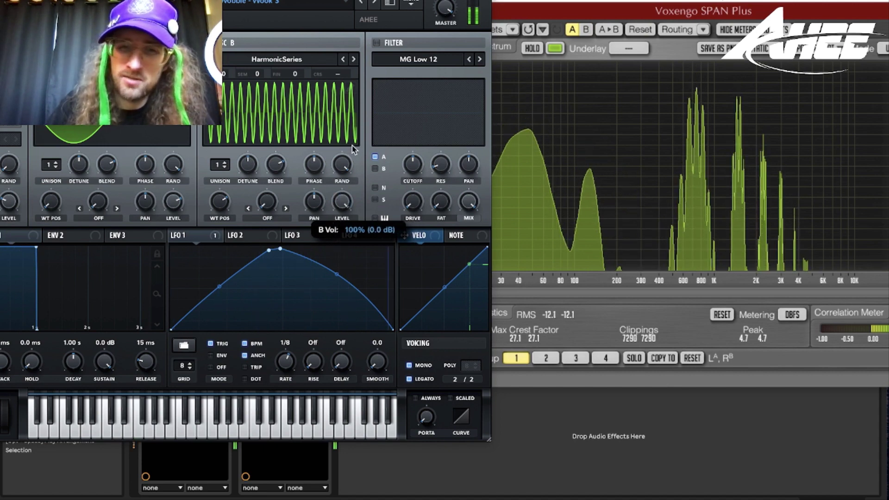
{"action": "left_click_drag", "start_coordinate": [356, 193], "coordinate": [351, 214]}
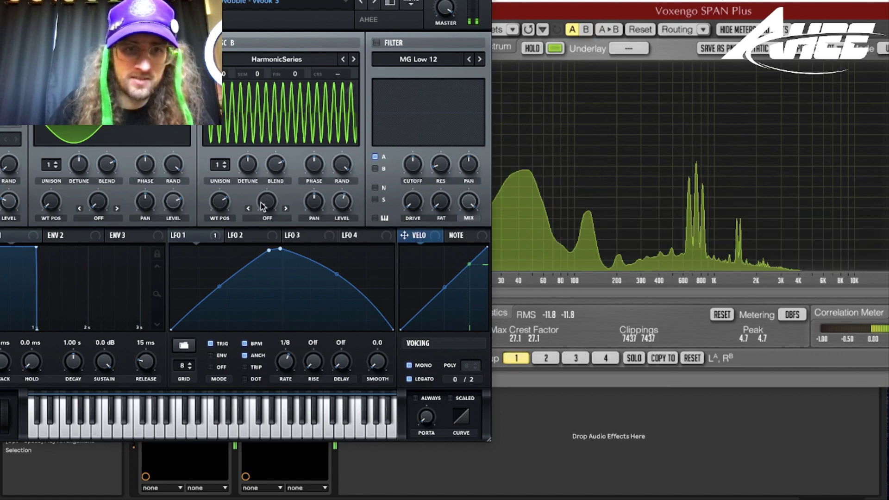
Sweep oscillator B's pitch offset up and back down while watching the harmonics in the spectrum.
{"action": "left_click_drag", "start_coordinate": [258, 75], "coordinate": [262, 43]}
{"action": "left_click_drag", "start_coordinate": [291, 77], "coordinate": [285, 114]}
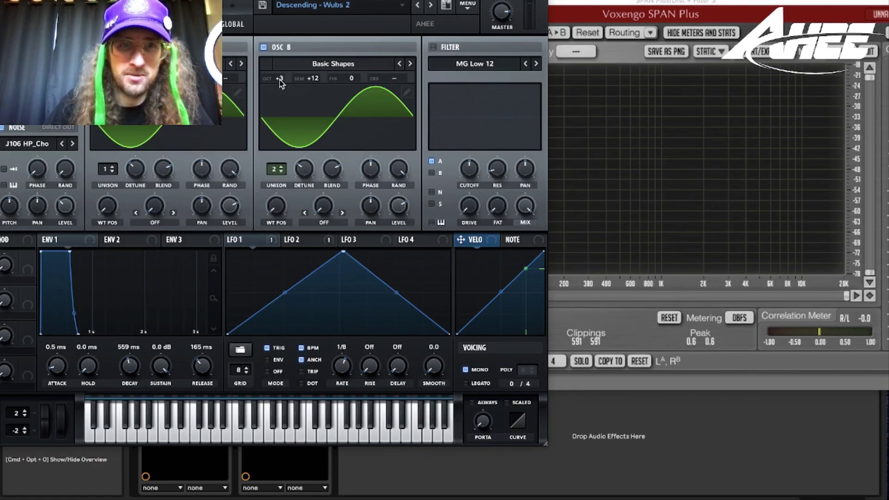
Inspect the Descending - Wubs 2 patch's effects, LFO 2 shape and LFO 2 to master tuning assignment in the modulation matrix.
{"action": "left_click_drag", "start_coordinate": [201, 0], "coordinate": [207, 60]}
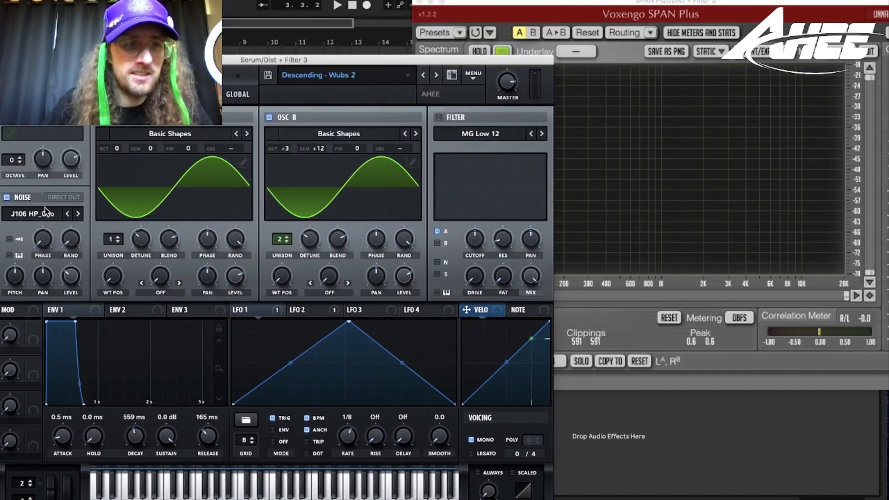
{"action": "left_click", "coordinate": [155, 89]}
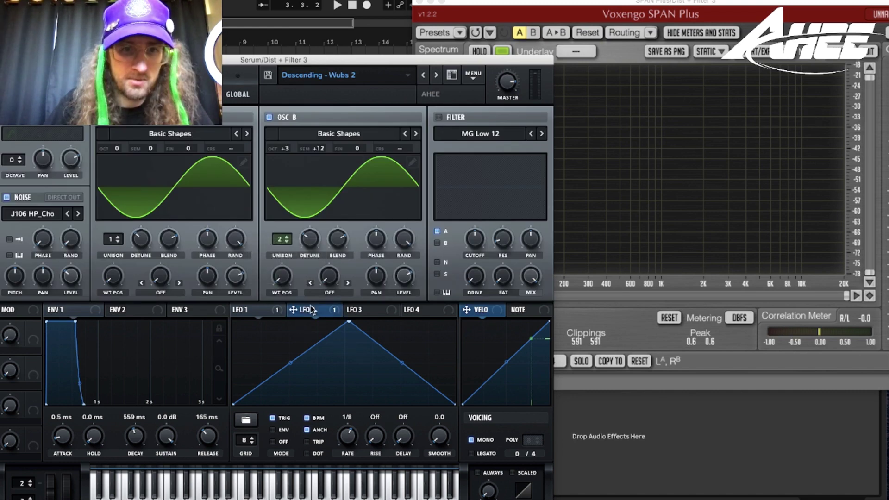
{"action": "left_click", "coordinate": [311, 310]}
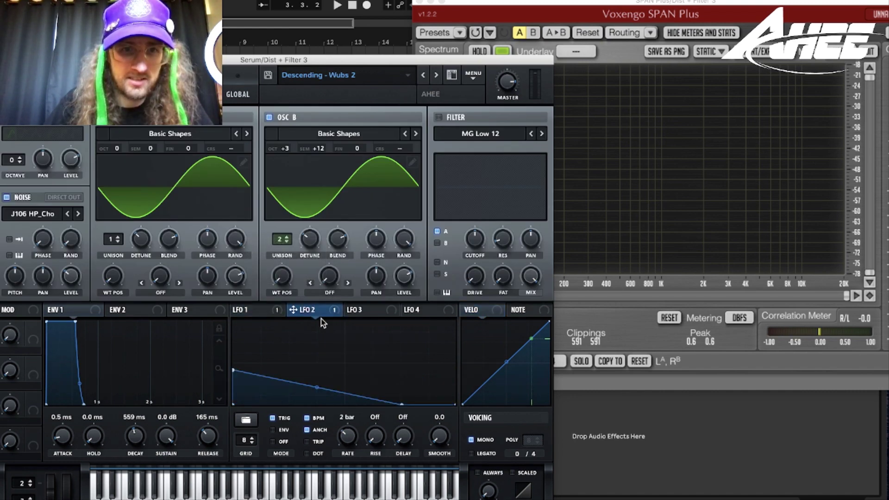
{"action": "left_click", "coordinate": [196, 94]}
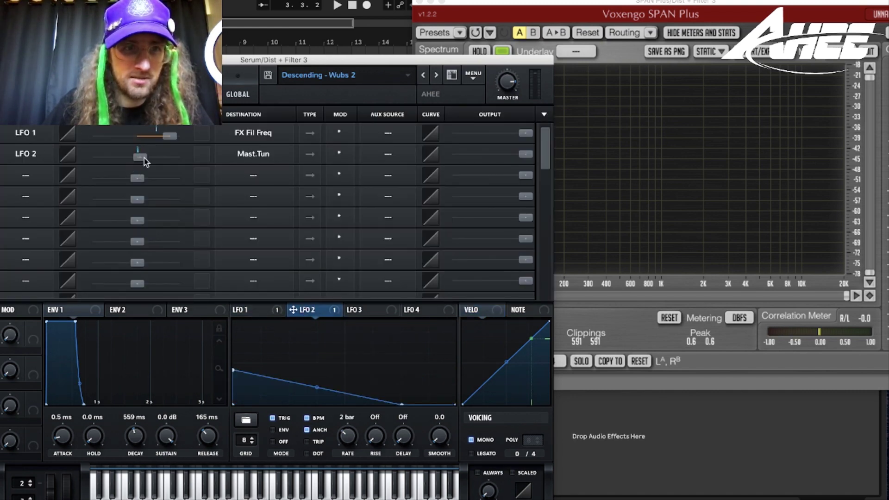
{"action": "mouse_move", "coordinate": [147, 159]}
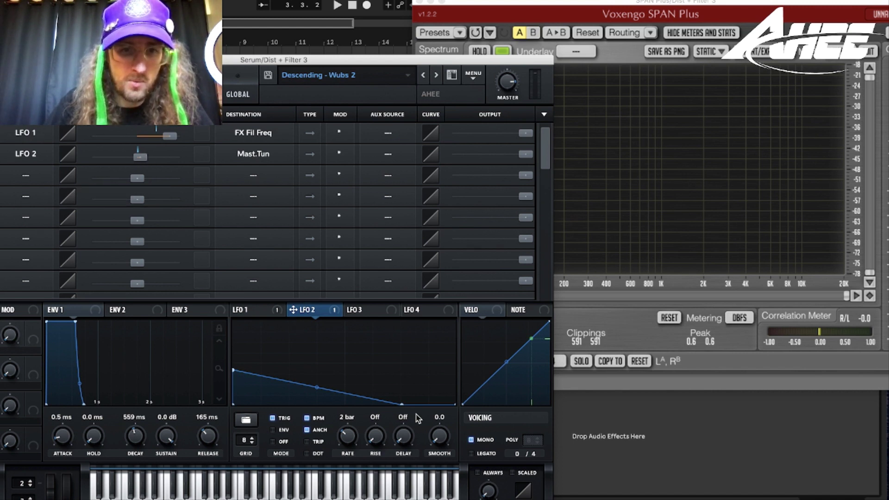
Play the Descending - Wubs 2 patch while adjusting oscillator B, and stop playback.
{"action": "key", "text": "space"}
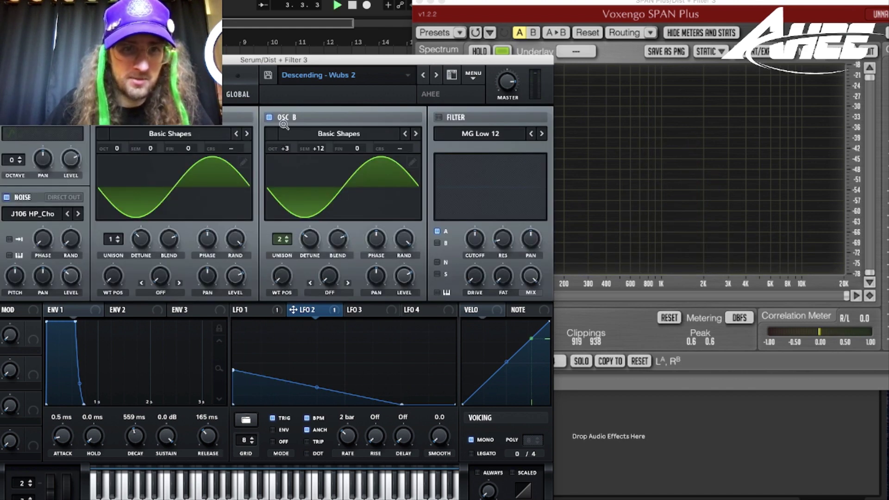
{"action": "left_click_drag", "start_coordinate": [284, 124], "coordinate": [286, 113]}
{"action": "key", "text": "space"}
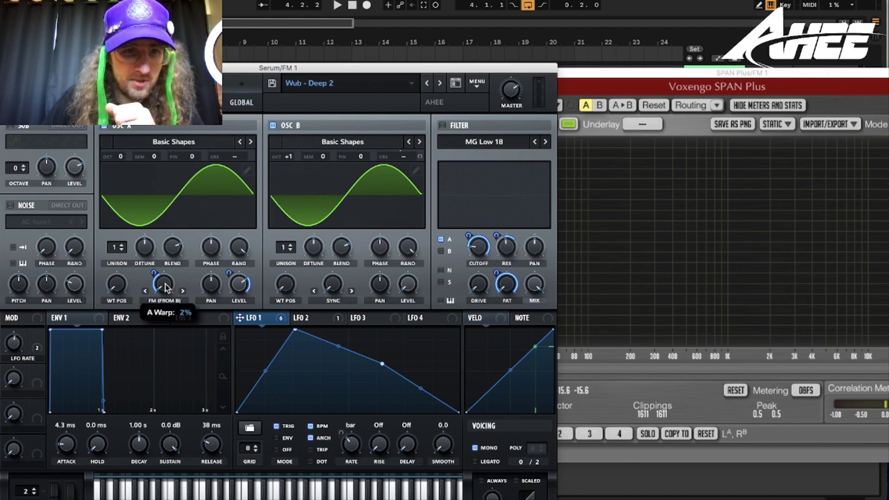
Review the warp modes offered for oscillator A and the LFO assignments in the Wub - Deep 2 patch.
{"action": "left_click", "coordinate": [166, 300]}
{"action": "scroll", "coordinate": [205, 440], "scroll_direction": "down", "scroll_amount": 4}
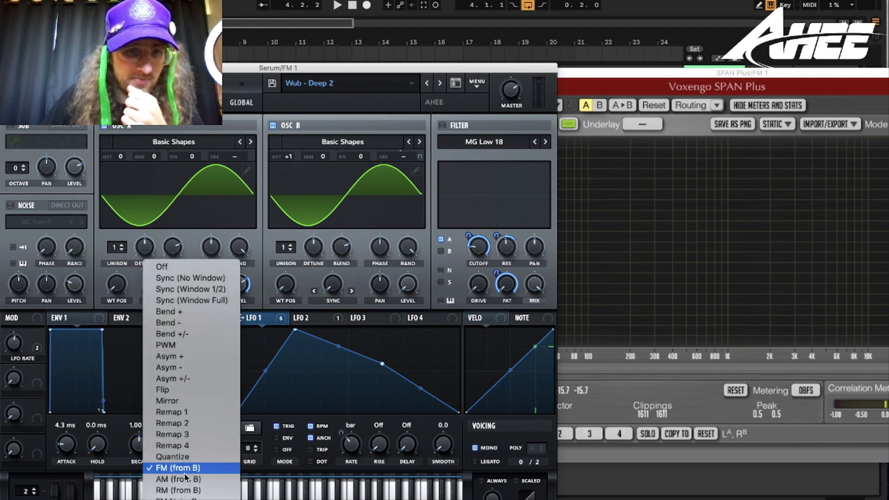
{"action": "left_click", "coordinate": [130, 273]}
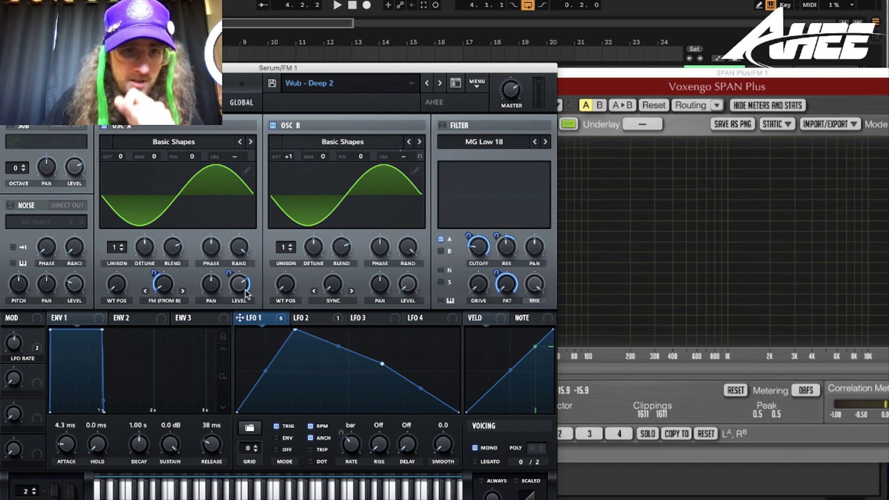
{"action": "left_click", "coordinate": [314, 321]}
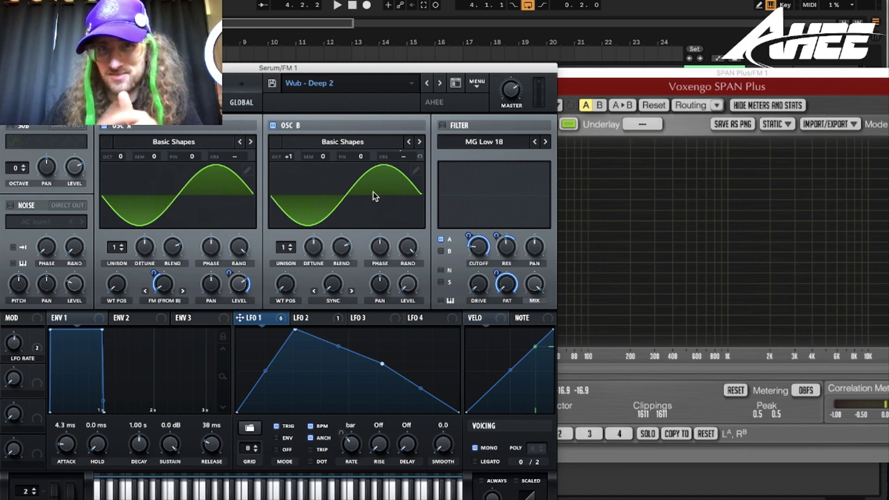
Sweep oscillator A's FM (from B) warp down to 0% and audition its LFO 1 modulation against the spectrum.
{"action": "mouse_move", "coordinate": [165, 287]}
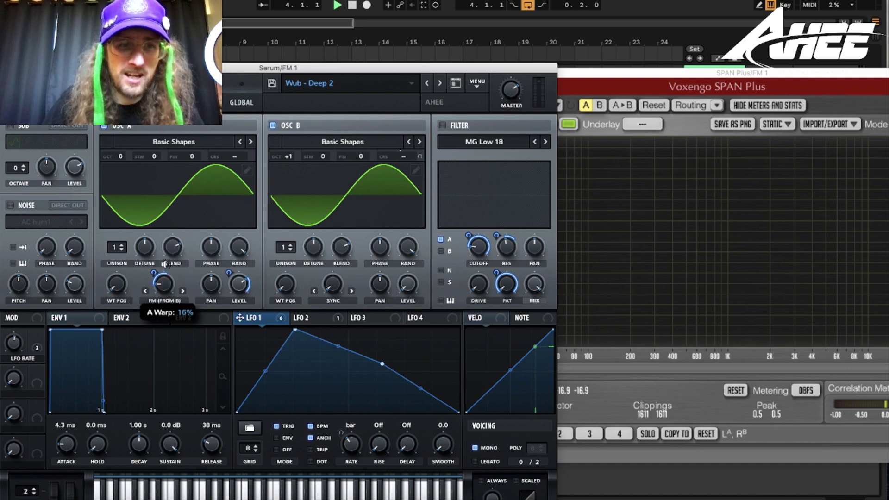
{"action": "left_click_drag", "start_coordinate": [165, 264], "coordinate": [159, 289]}
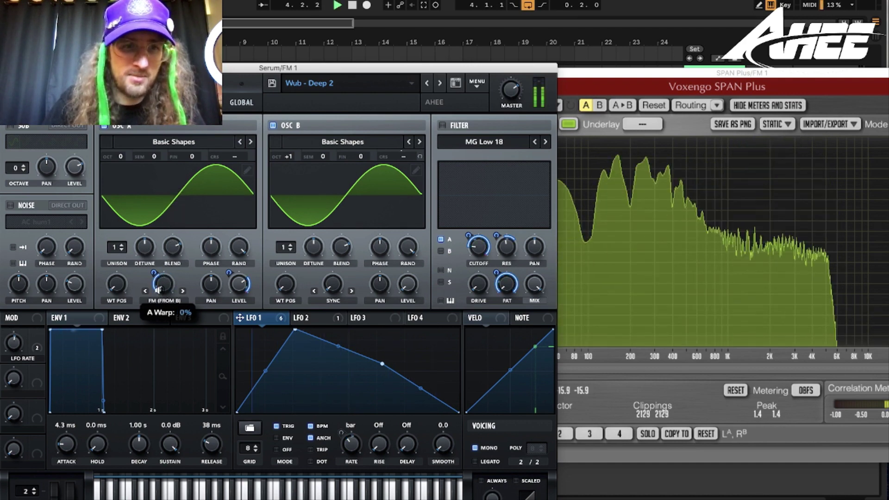
{"action": "key", "text": "space"}
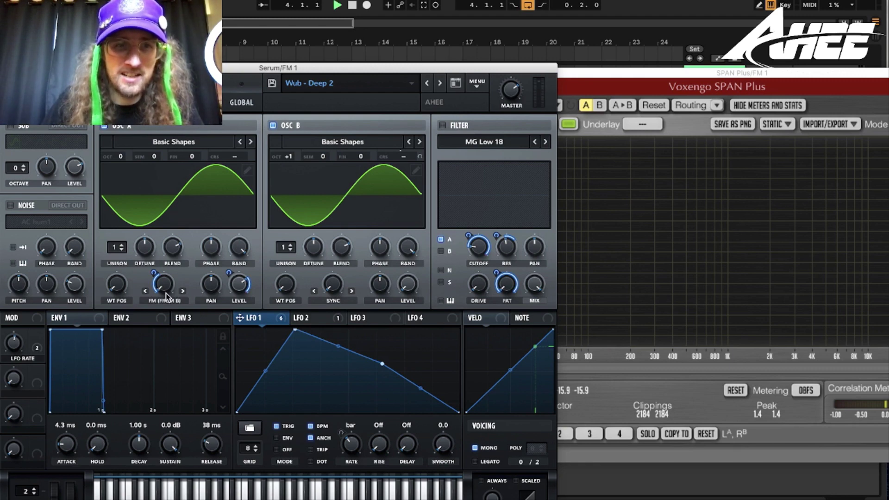
{"action": "key", "text": "space"}
{"action": "mouse_move", "coordinate": [152, 272]}
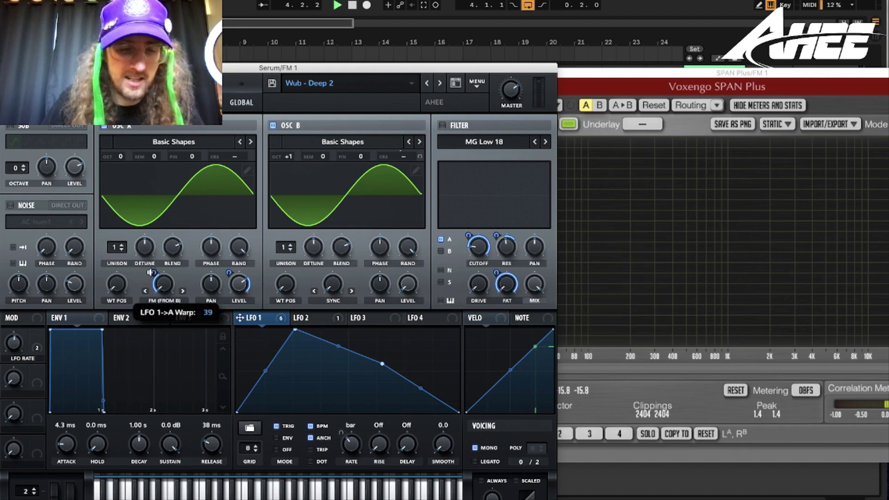
{"action": "key", "text": "space"}
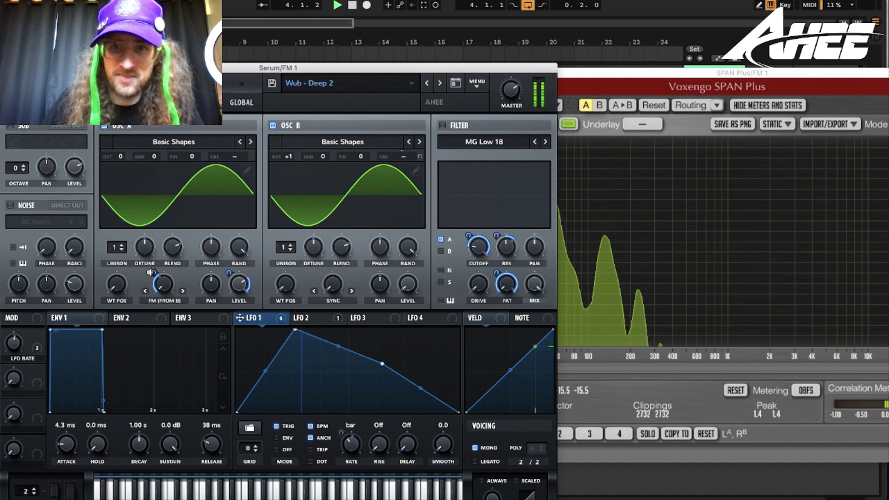
{"action": "key", "text": "space"}
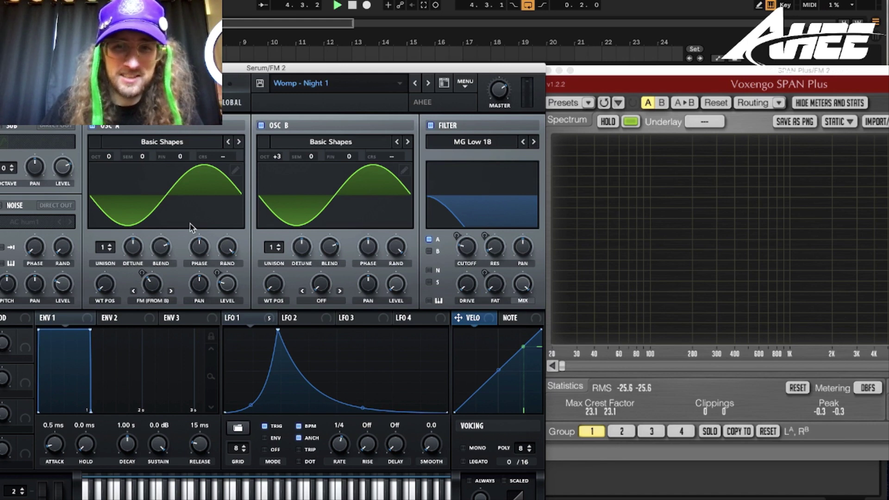
Audition the Womp - Night 1 patch with varied oscillator B octaves and check oscillator A's FM (from B) warp amount and modulation.
{"action": "key", "text": "space"}
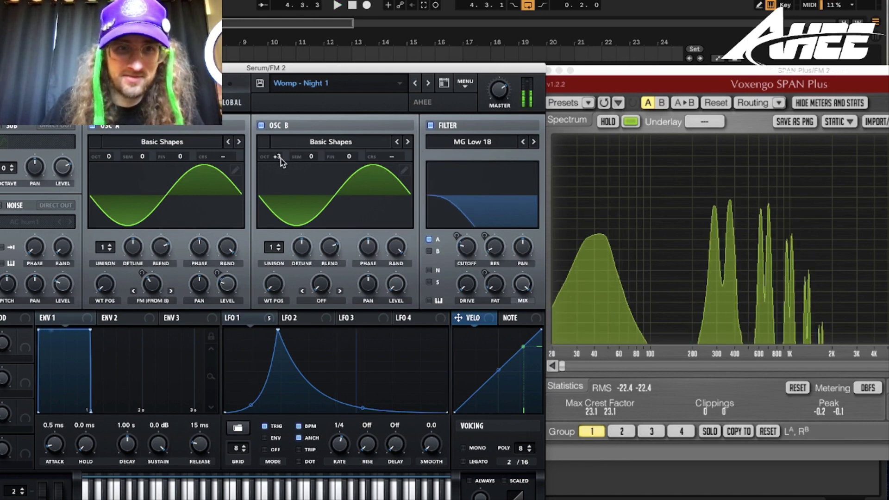
{"action": "mouse_move", "coordinate": [279, 157]}
{"action": "left_mouse_down"}
{"action": "mouse_move", "coordinate": [279, 149]}
{"action": "mouse_move", "coordinate": [271, 189]}
{"action": "mouse_move", "coordinate": [271, 170]}
{"action": "left_mouse_up"}
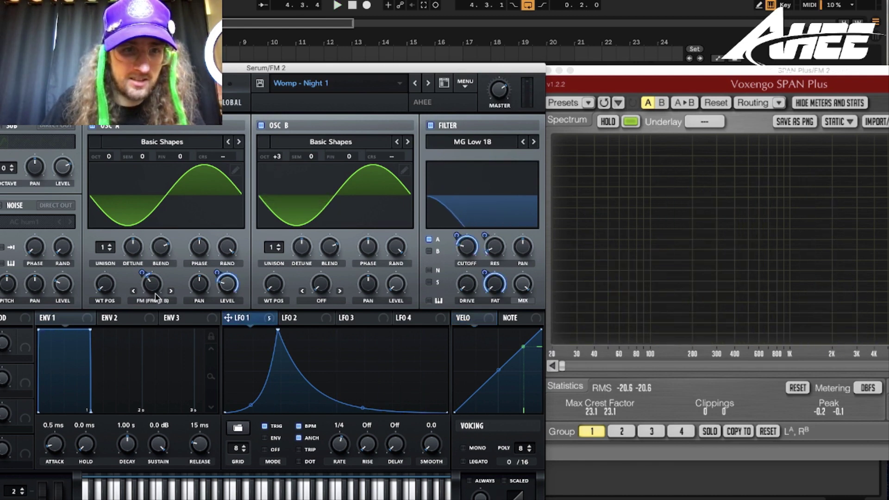
{"action": "mouse_move", "coordinate": [151, 293]}
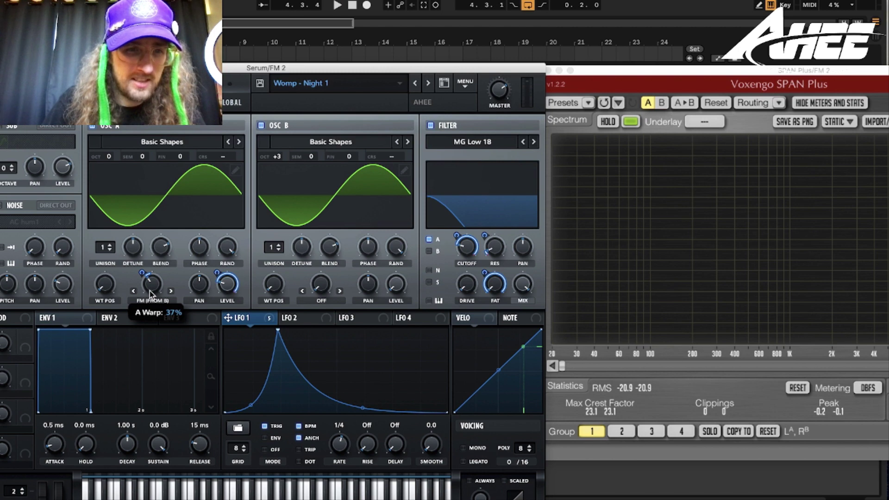
{"action": "mouse_move", "coordinate": [141, 270]}
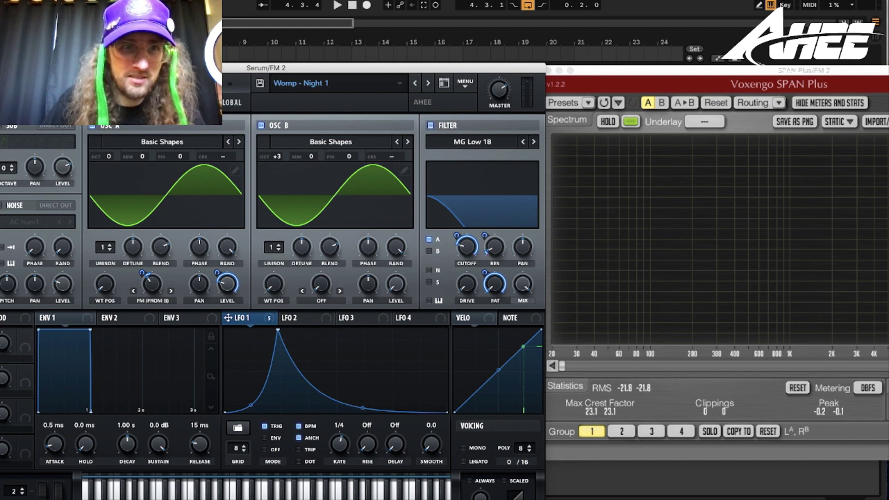
{"action": "left_click", "coordinate": [88, 102]}
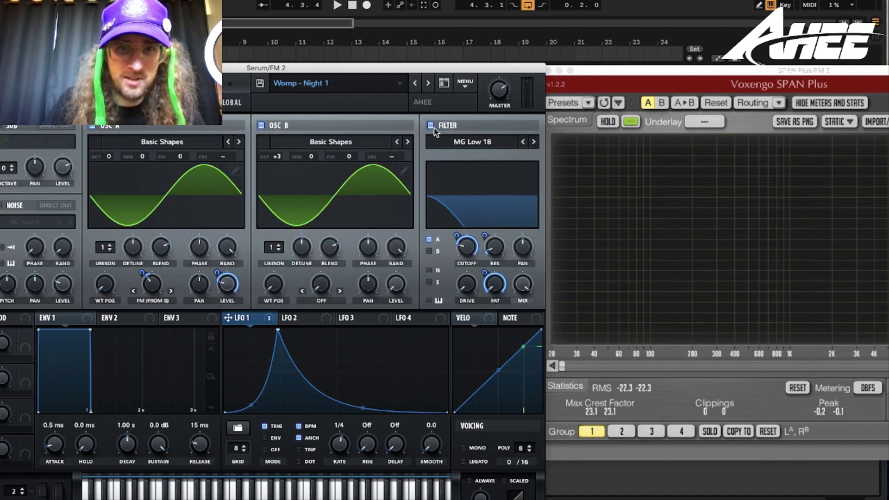
Bypass the MG Low 18 filter during playback to compare the harmonics, and switch it back on.
{"action": "left_click", "coordinate": [430, 126]}
{"action": "key", "text": "space"}
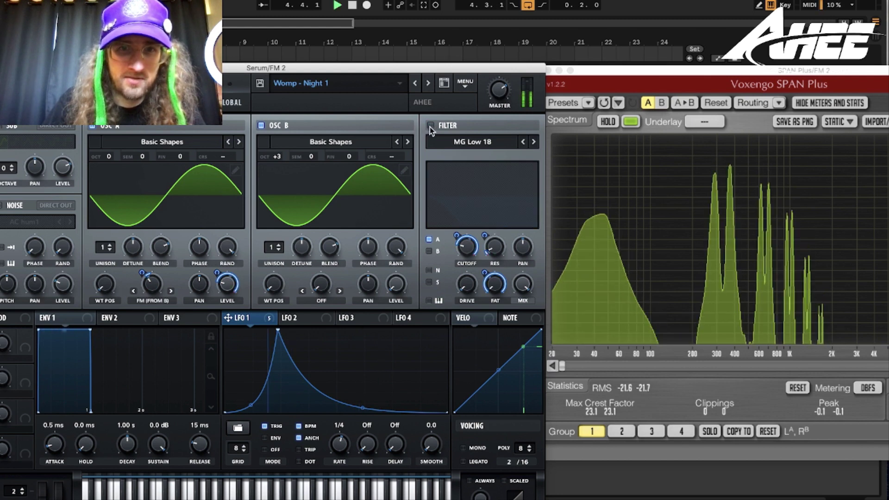
{"action": "left_click", "coordinate": [430, 126]}
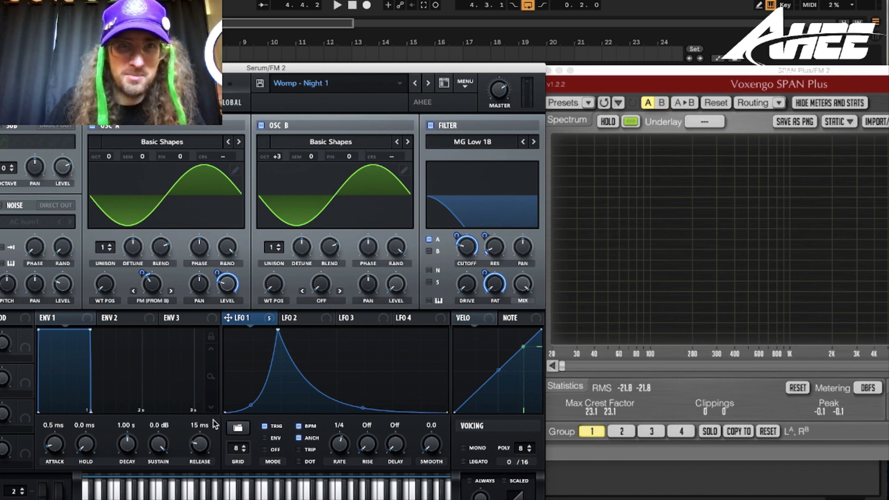
Raise oscillator B's octave to +4 and its semitone offset to +6, and audition the result.
{"action": "left_click_drag", "start_coordinate": [278, 155], "coordinate": [315, 123]}
{"action": "key", "text": "space"}
{"action": "key", "text": "space"}
Set oscillator B's warp mode to Sync (No Window) and vary its amount during playback.
{"action": "left_click", "coordinate": [322, 296]}
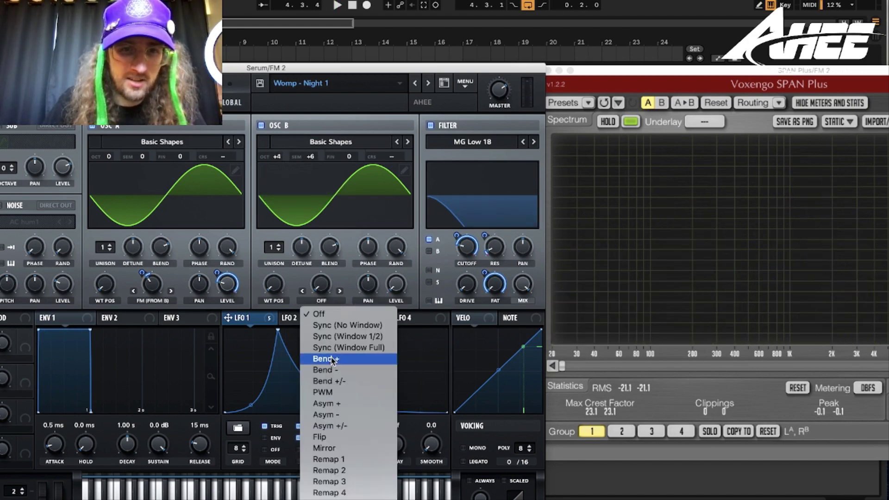
{"action": "left_click", "coordinate": [343, 326]}
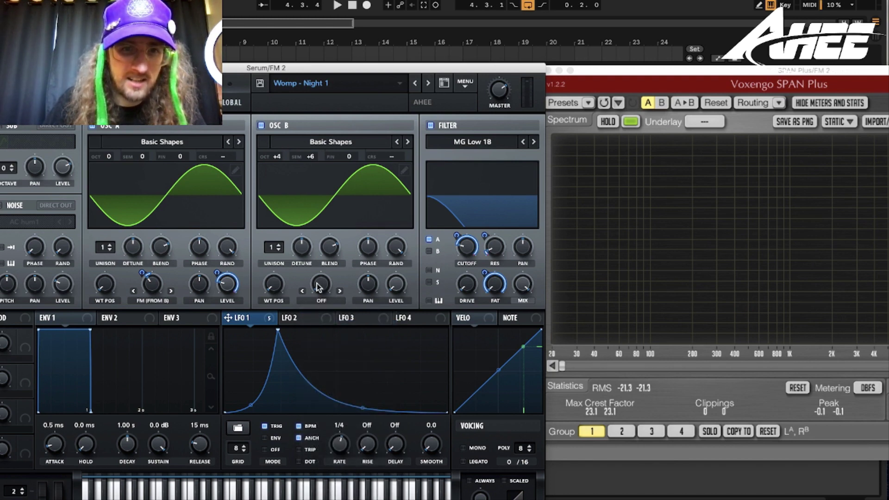
{"action": "key", "text": "space"}
{"action": "left_click_drag", "start_coordinate": [324, 235], "coordinate": [341, 225]}
{"action": "key", "text": "space"}
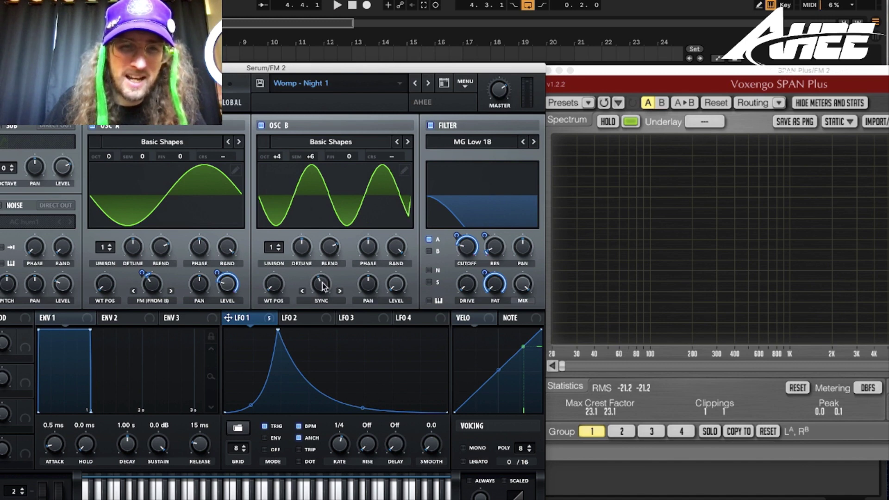
{"action": "left_click_drag", "start_coordinate": [323, 286], "coordinate": [322, 296]}
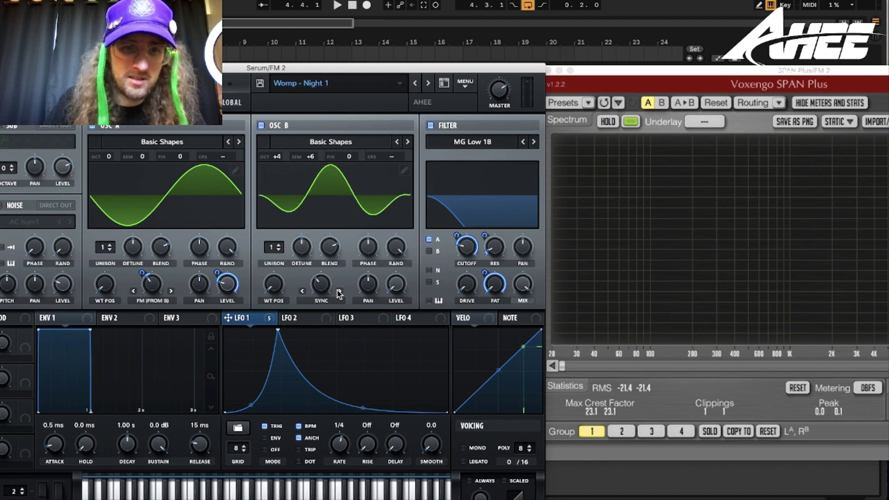
Audition oscillator B's warp as Sync (Window Full) with the amount at 2.43%, and return it to Sync (No Window).
{"action": "left_click", "coordinate": [326, 301]}
{"action": "left_click", "coordinate": [325, 294]}
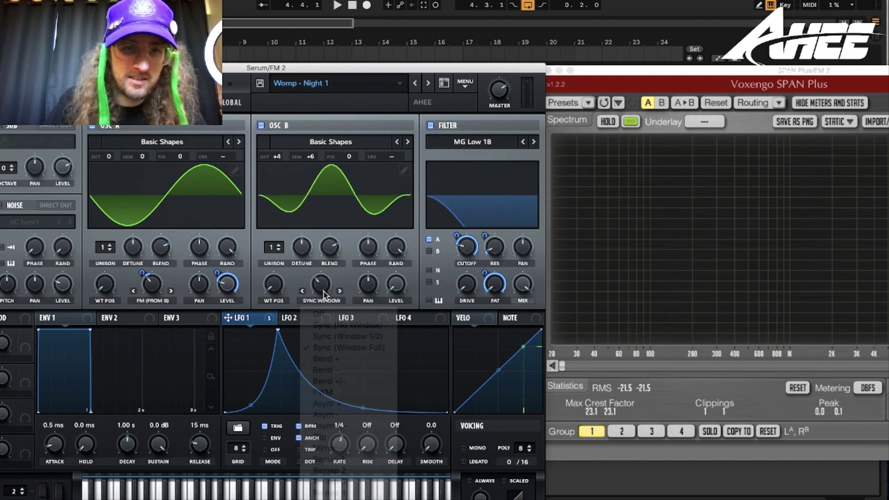
{"action": "key", "text": "space"}
{"action": "left_click_drag", "start_coordinate": [322, 285], "coordinate": [324, 265]}
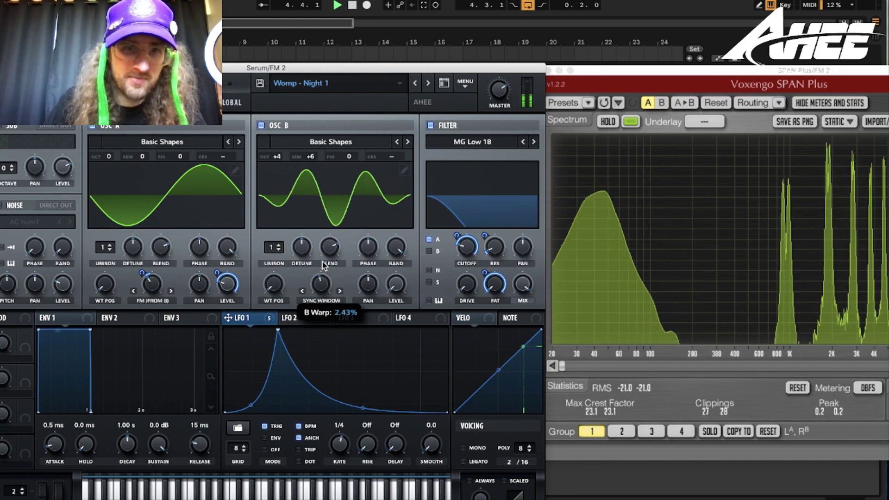
{"action": "key", "text": "space"}
{"action": "left_click", "coordinate": [321, 301]}
{"action": "left_click", "coordinate": [321, 325]}
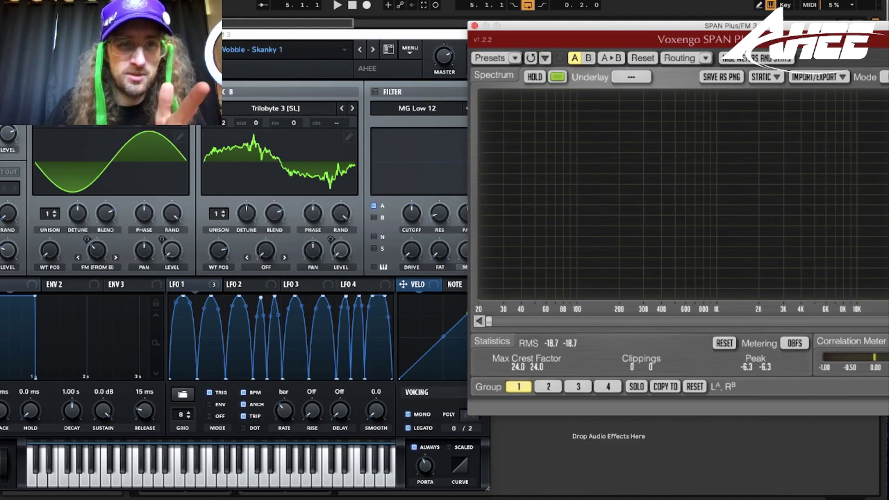
Browse LFO 1's preset shape folders, including AHEE's HiHat and Wubby LFO Shapes, and leave the shape list without choosing one.
{"action": "left_click", "coordinate": [199, 285]}
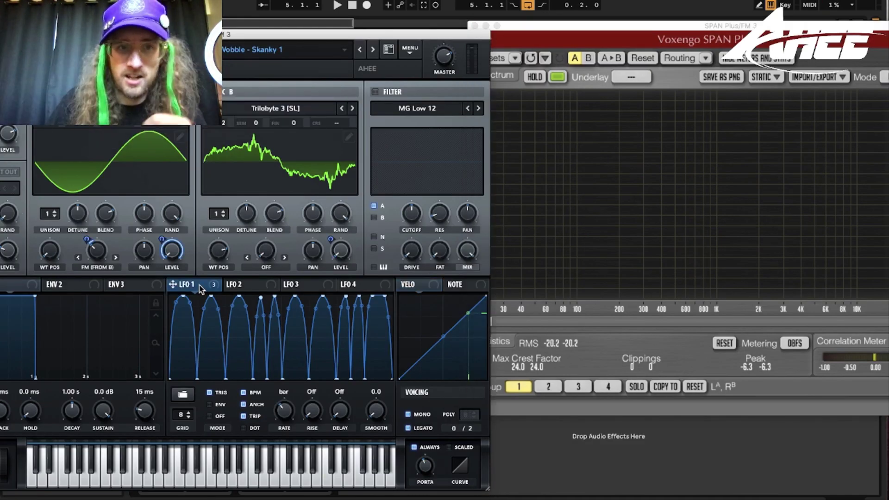
{"action": "left_click", "coordinate": [184, 398]}
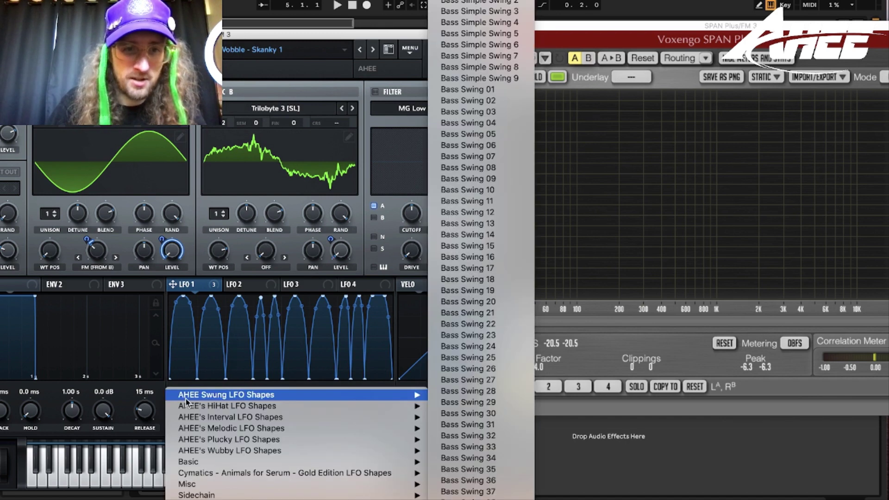
{"action": "mouse_move", "coordinate": [221, 419]}
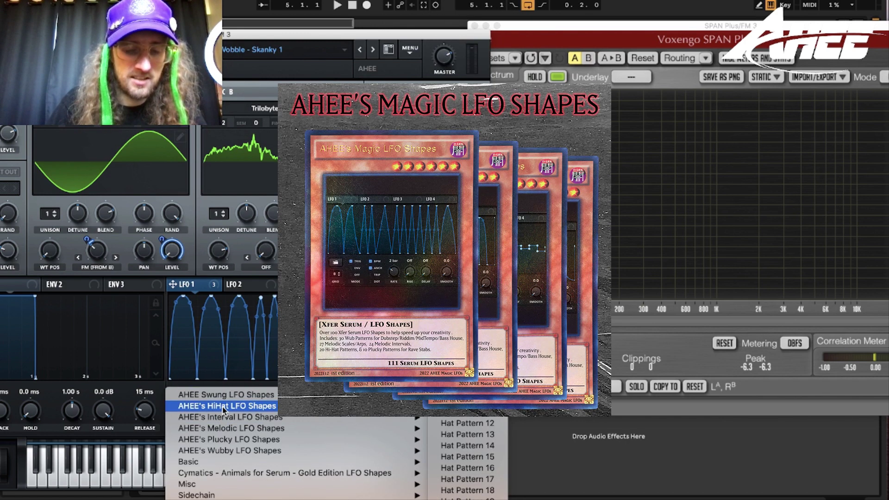
{"action": "mouse_move", "coordinate": [296, 395]}
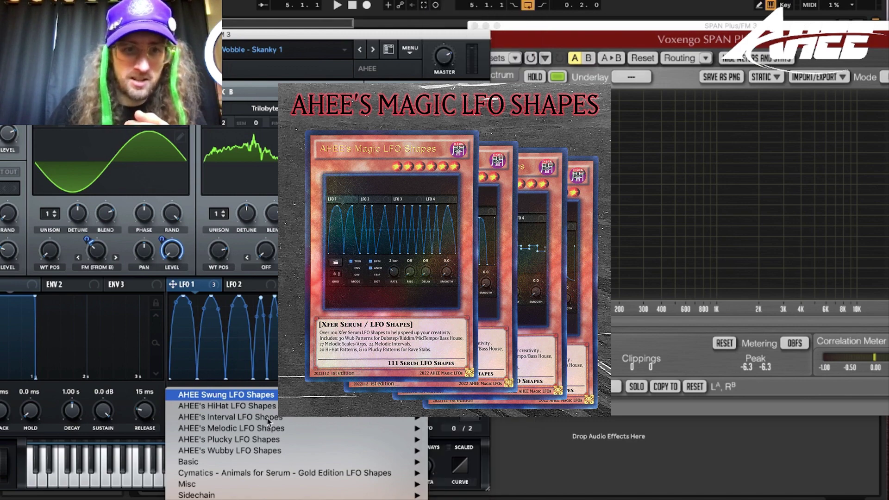
{"action": "mouse_move", "coordinate": [273, 450]}
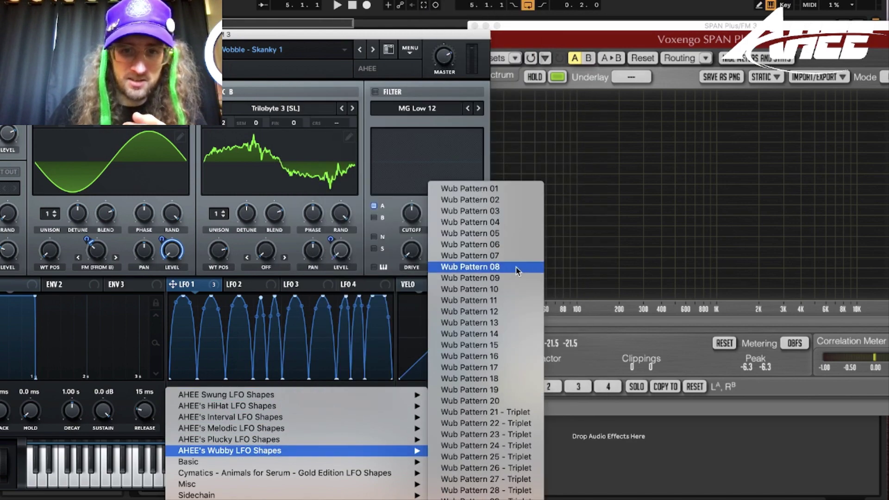
{"action": "left_click", "coordinate": [187, 288]}
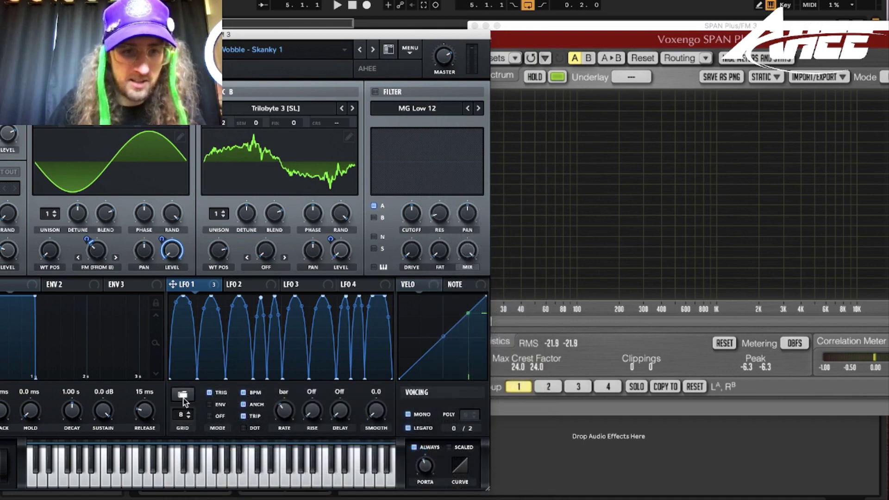
Advance through the preset shapes for LFO 1 one after another, and return to the original eight-hump shape.
{"action": "left_click", "coordinate": [182, 394], "text": "alt"}
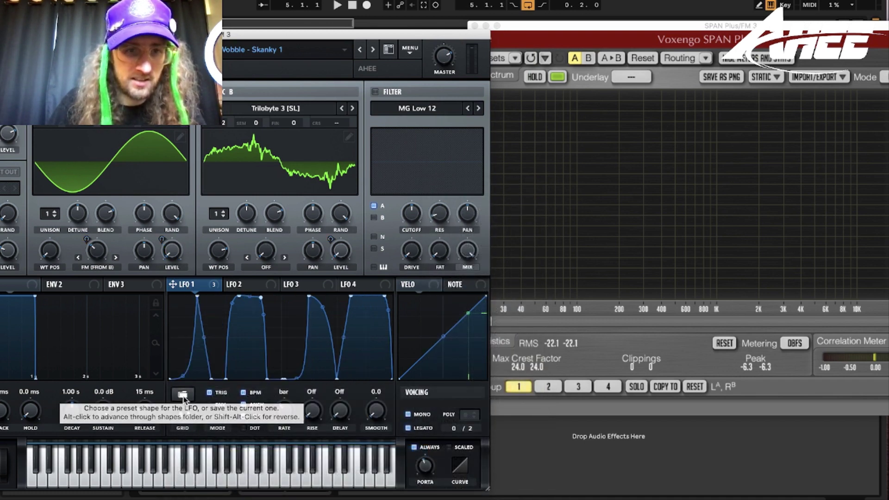
{"action": "left_click", "coordinate": [183, 394], "text": "alt"}
{"action": "left_click", "coordinate": [183, 395], "text": "alt"}
{"action": "left_click", "coordinate": [183, 394], "text": "alt"}
{"action": "left_click", "coordinate": [183, 395], "text": "alt"}
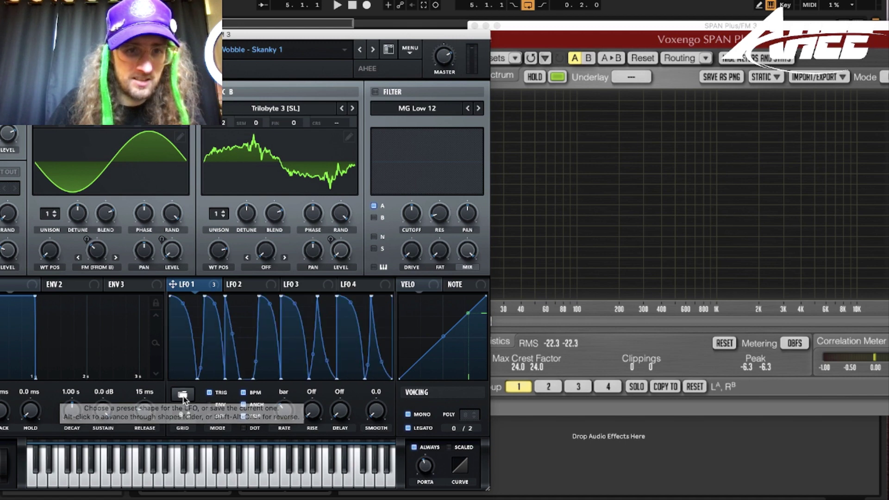
{"action": "left_click", "coordinate": [183, 394], "text": "alt"}
{"action": "left_click", "coordinate": [183, 395], "text": "alt"}
{"action": "left_click", "coordinate": [183, 394], "text": "alt"}
{"action": "left_click", "coordinate": [183, 395], "text": "alt"}
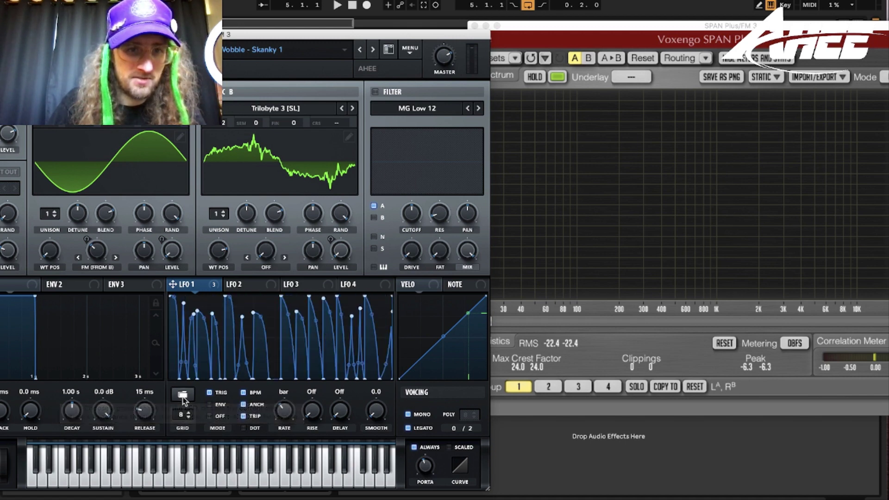
{"action": "left_click", "coordinate": [183, 394], "text": "alt"}
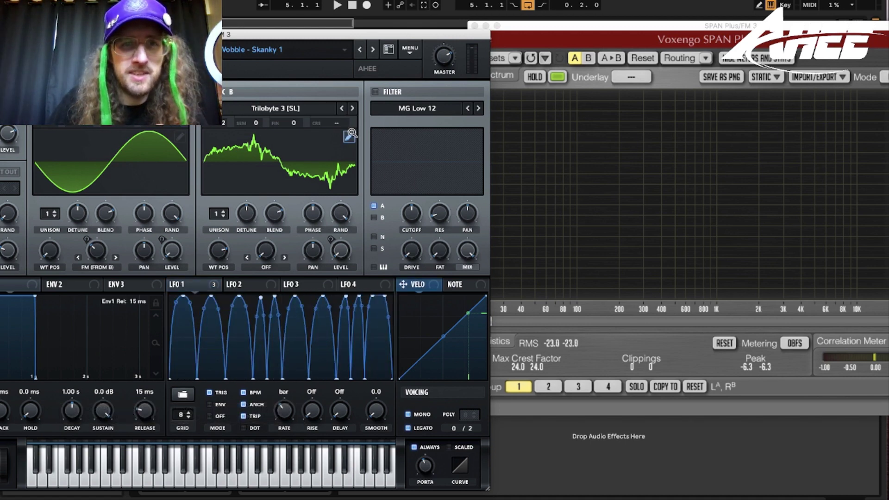
Browse the Spectral wavetables for oscillator B, and close the list with Trilobyte 3 [SL] kept.
{"action": "left_click", "coordinate": [274, 109]}
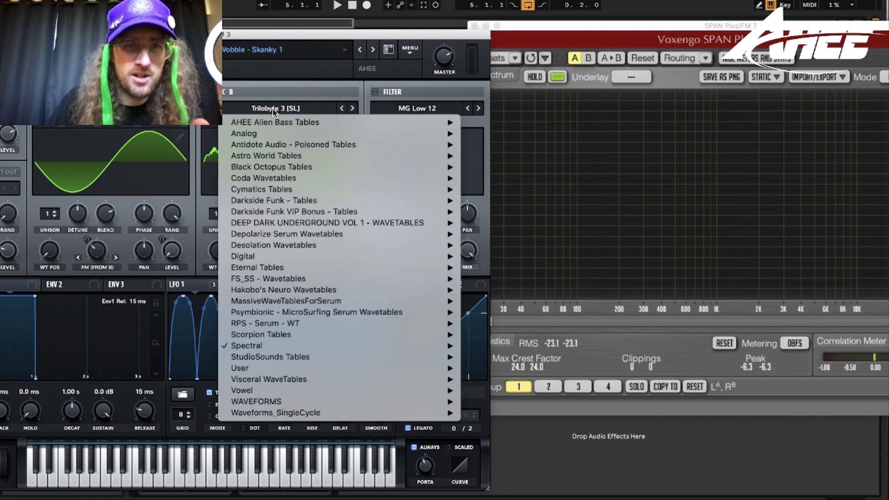
{"action": "mouse_move", "coordinate": [352, 346]}
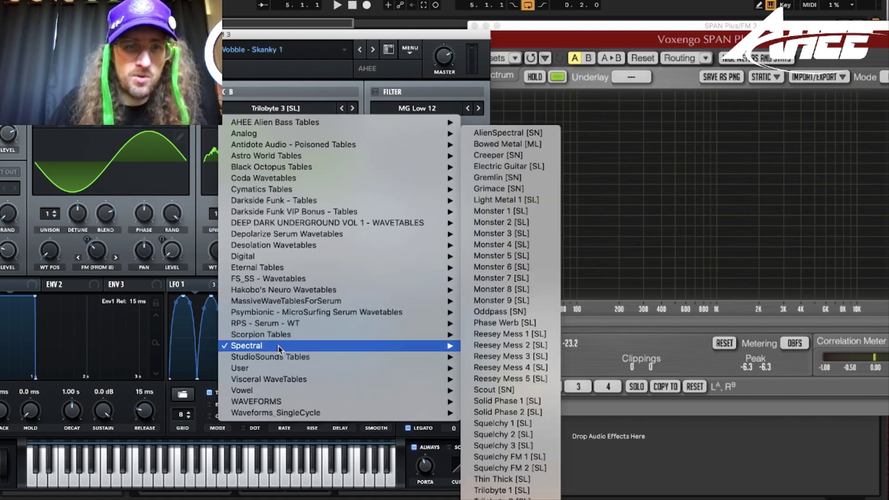
{"action": "left_click", "coordinate": [502, 445]}
{"action": "left_click", "coordinate": [215, 156]}
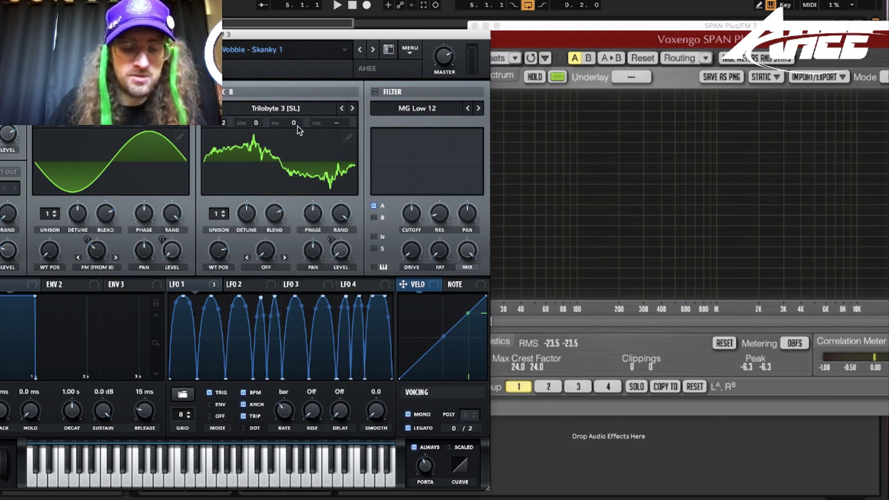
Display LFO 1's modulation on oscillator A's FM amount and level, and audition the patch briefly.
{"action": "left_click", "coordinate": [213, 287]}
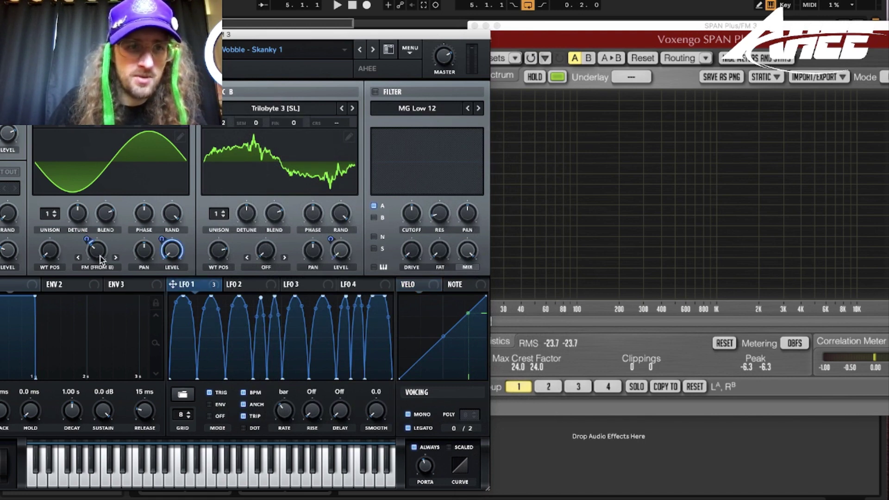
{"action": "mouse_move", "coordinate": [94, 254]}
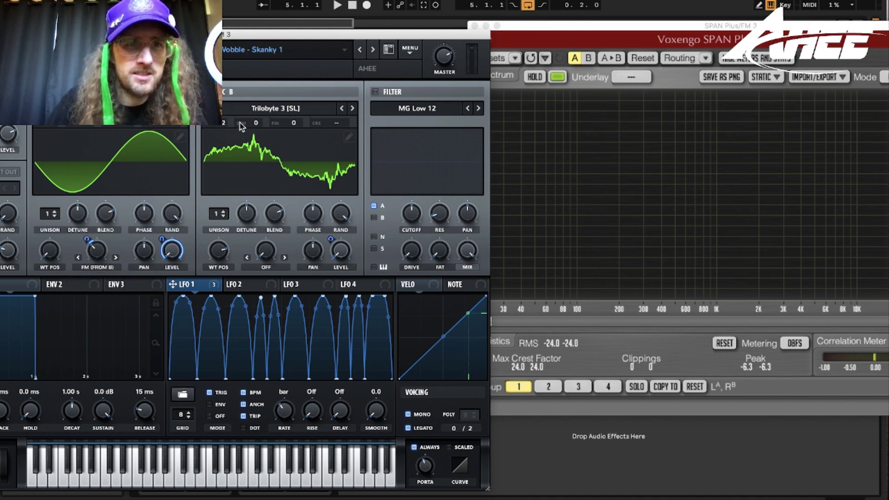
{"action": "key", "text": "space"}
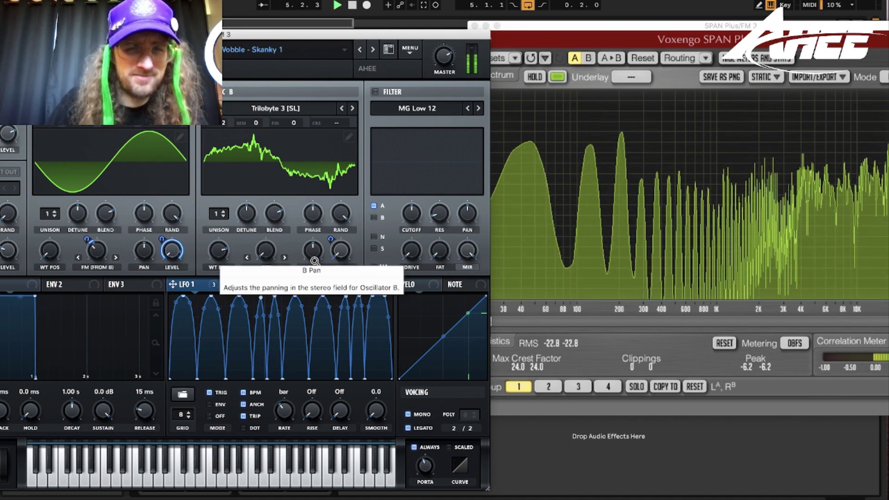
{"action": "key", "text": "space"}
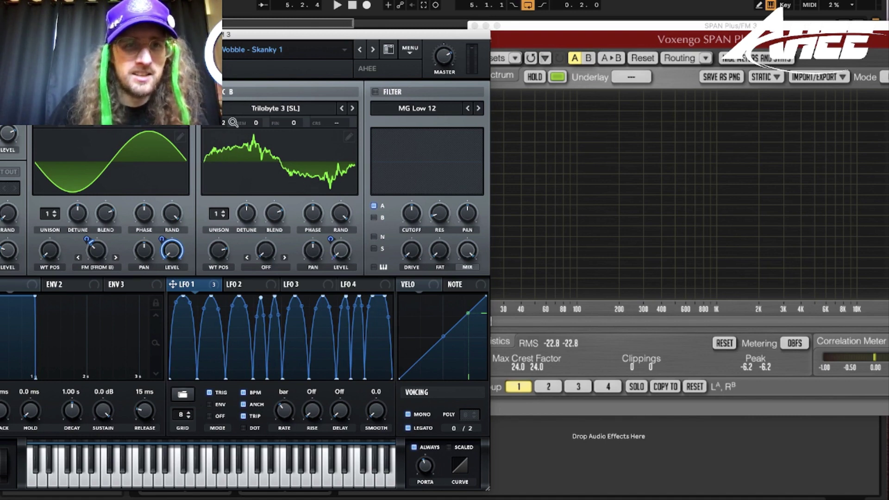
Switch oscillator B to the Spectral Monster wavetables and advance to Monster 8 [SL].
{"action": "left_click", "coordinate": [246, 107]}
{"action": "mouse_move", "coordinate": [288, 262]}
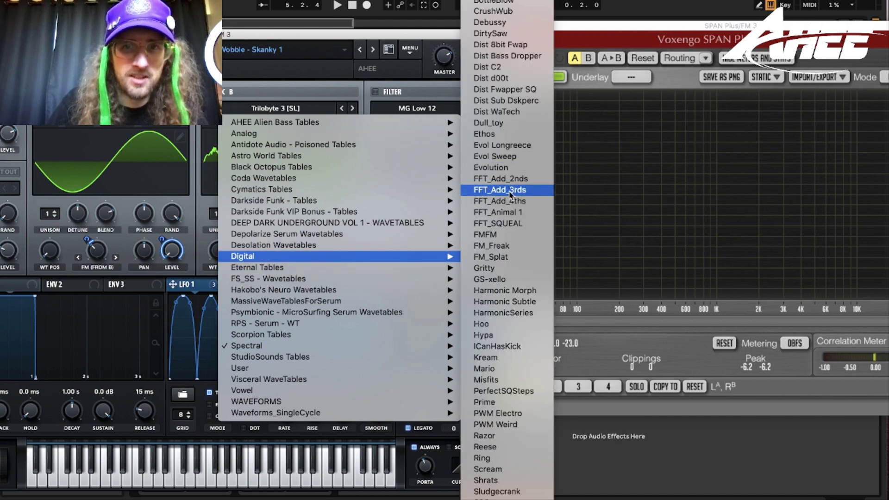
{"action": "mouse_move", "coordinate": [342, 346]}
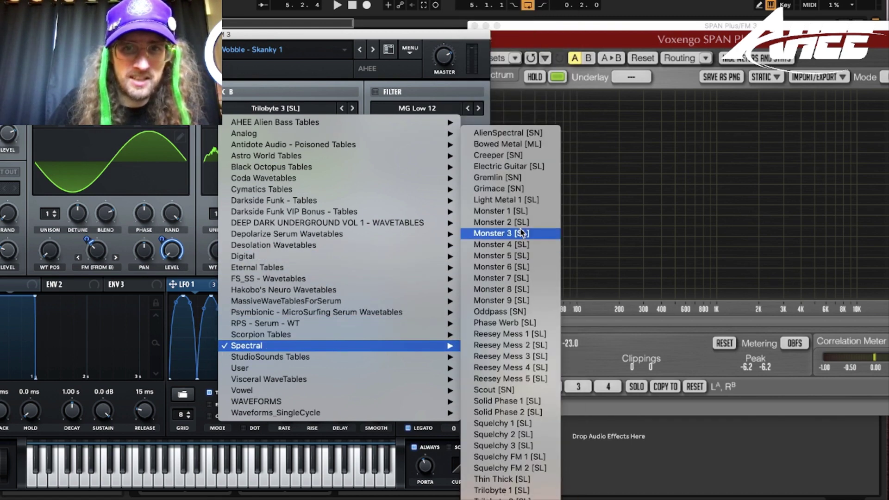
{"action": "left_click", "coordinate": [524, 209]}
{"action": "left_click", "coordinate": [353, 109]}
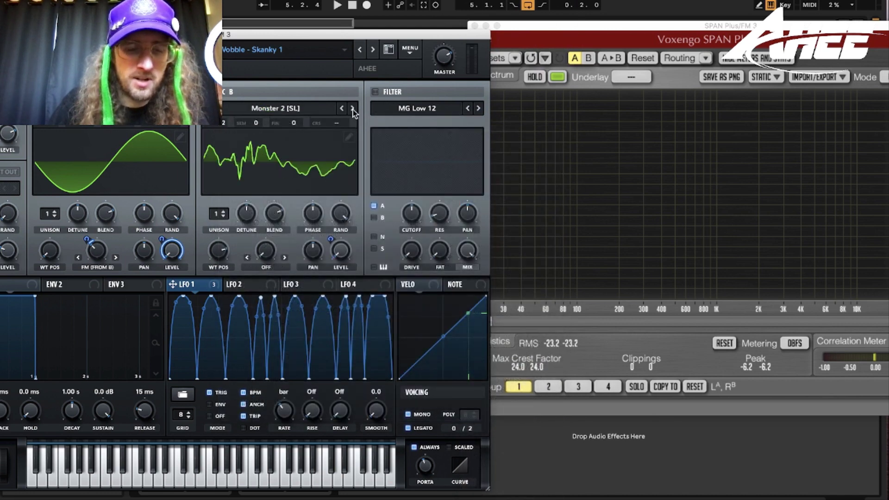
Vary oscillator B's wavetable position on Monster 8 [SL] before and during playback to audition different FM sounds.
{"action": "left_click_drag", "start_coordinate": [216, 251], "coordinate": [205, 359]}
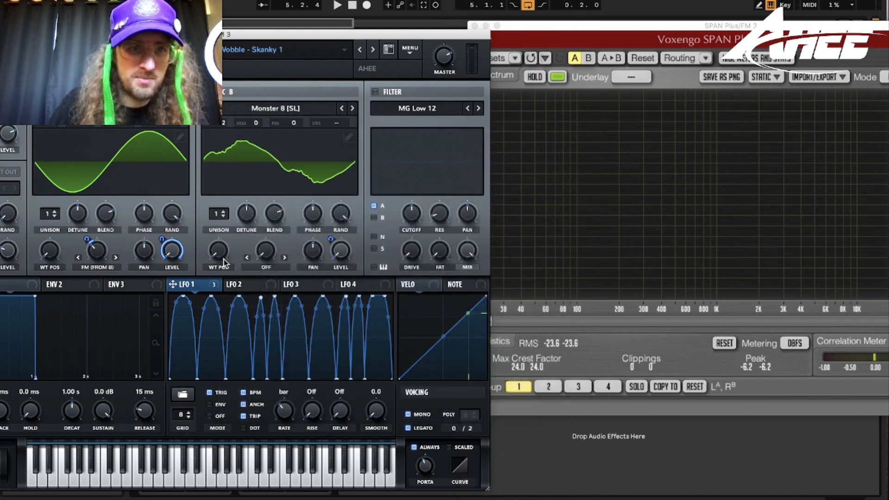
{"action": "left_click_drag", "start_coordinate": [222, 258], "coordinate": [247, 116]}
{"action": "key", "text": "space"}
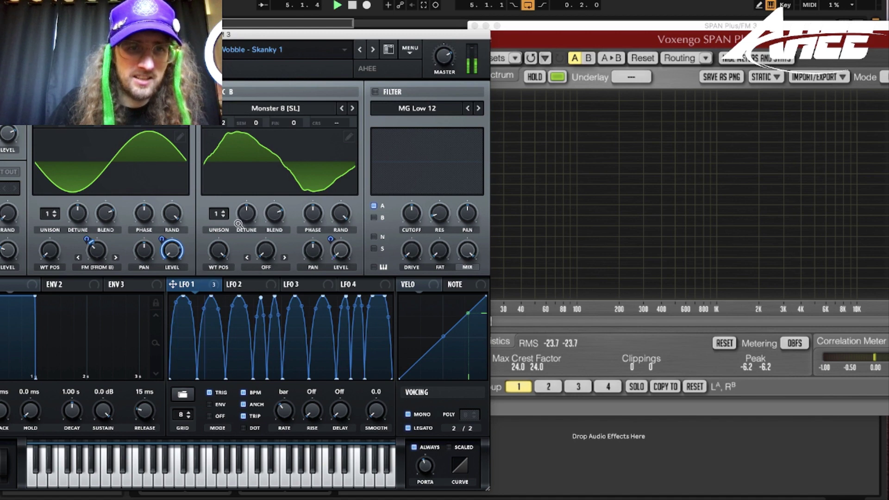
{"action": "left_click_drag", "start_coordinate": [220, 253], "coordinate": [222, 280]}
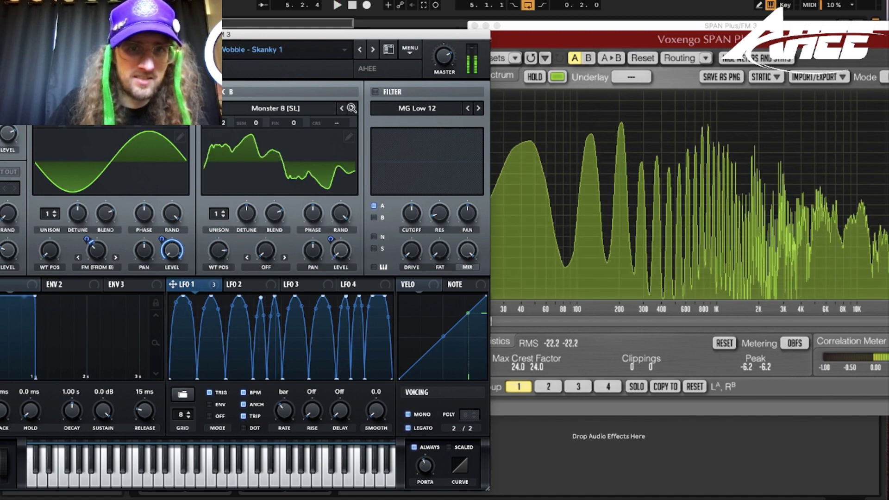
{"action": "key", "text": "space"}
Change oscillator B's wavetable to Monster 9 [SL], lower its wavetable position, and audition the result.
{"action": "left_click", "coordinate": [353, 108]}
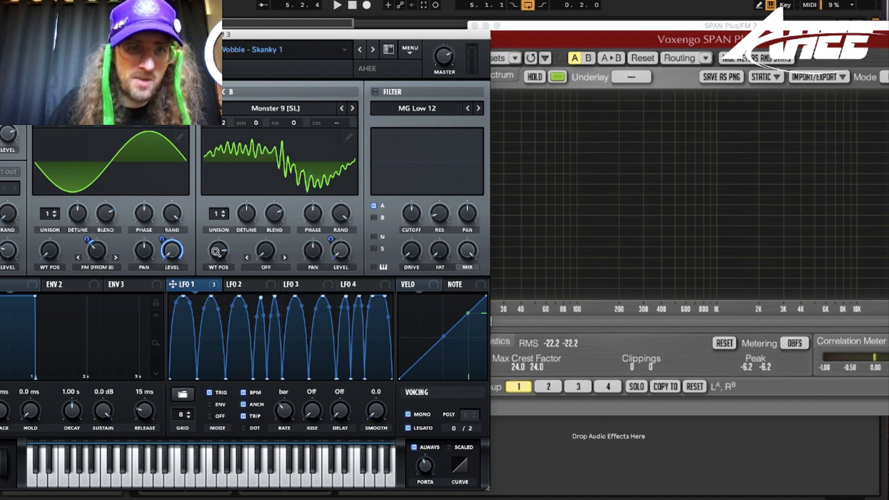
{"action": "left_click_drag", "start_coordinate": [216, 251], "coordinate": [213, 349]}
{"action": "key", "text": "space"}
{"action": "key", "text": "space"}
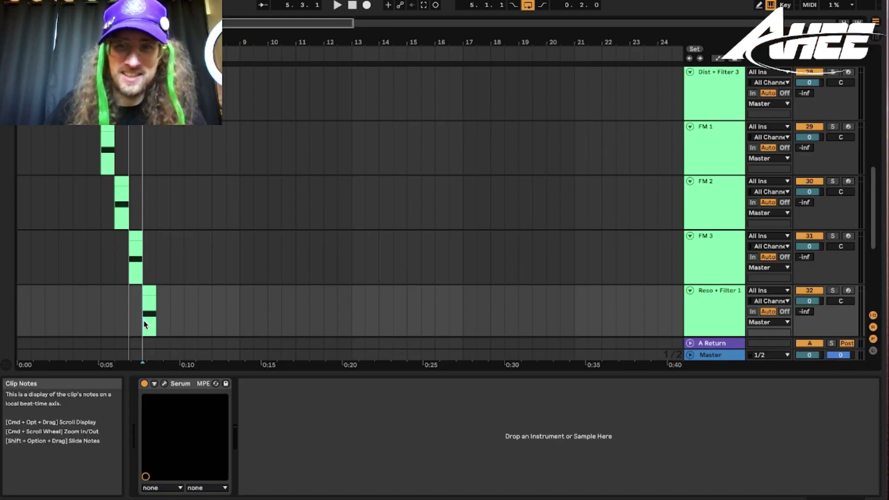
Open the Serum plug-in on the Reso + Filter 1 track and move its window up beside the arrangement.
{"action": "scroll", "coordinate": [149, 324], "scroll_direction": "down", "scroll_amount": 2}
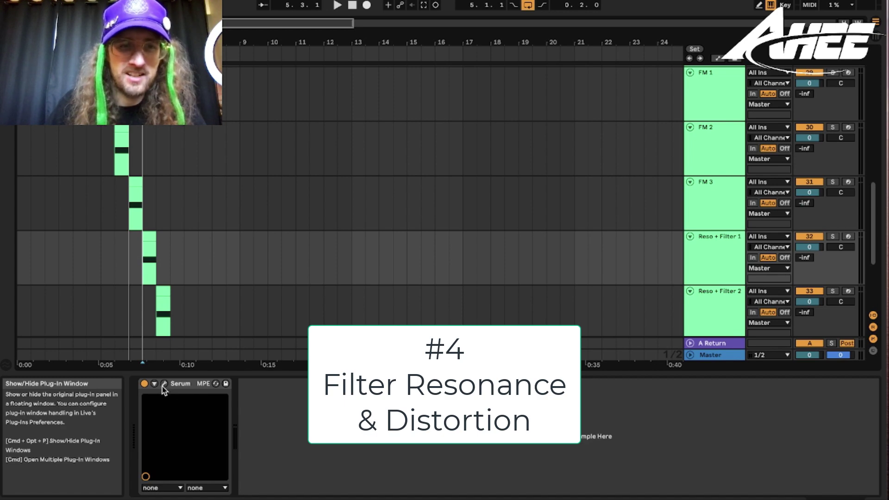
{"action": "left_click", "coordinate": [163, 386]}
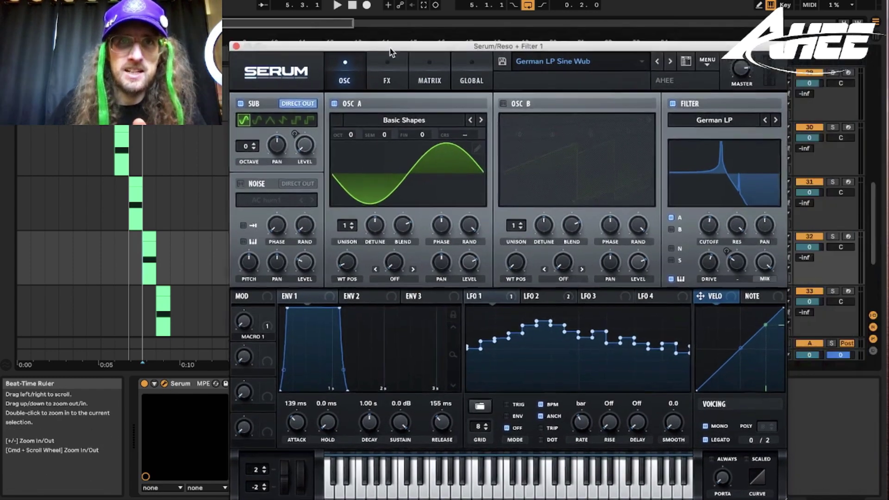
{"action": "left_click_drag", "start_coordinate": [390, 51], "coordinate": [356, 36]}
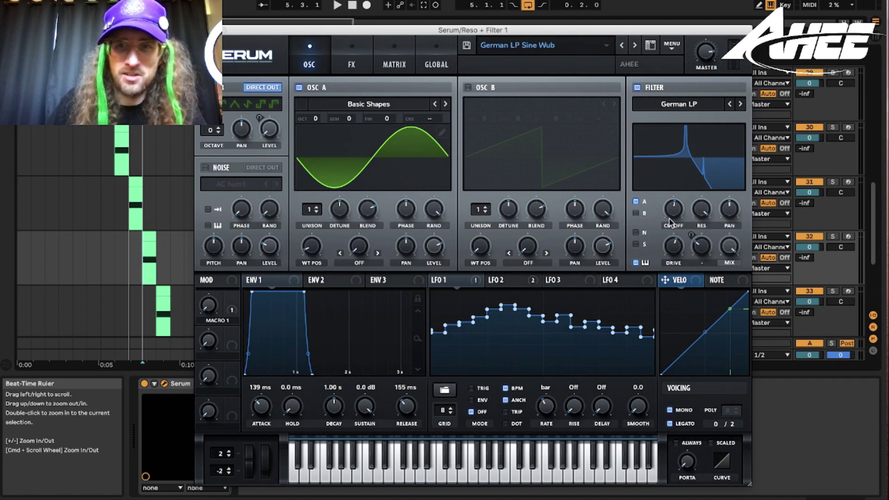
Bypass the Tube distortion in the German LP Sine Wub patch, audition it, and switch the distortion back on during playback.
{"action": "left_click", "coordinate": [349, 58]}
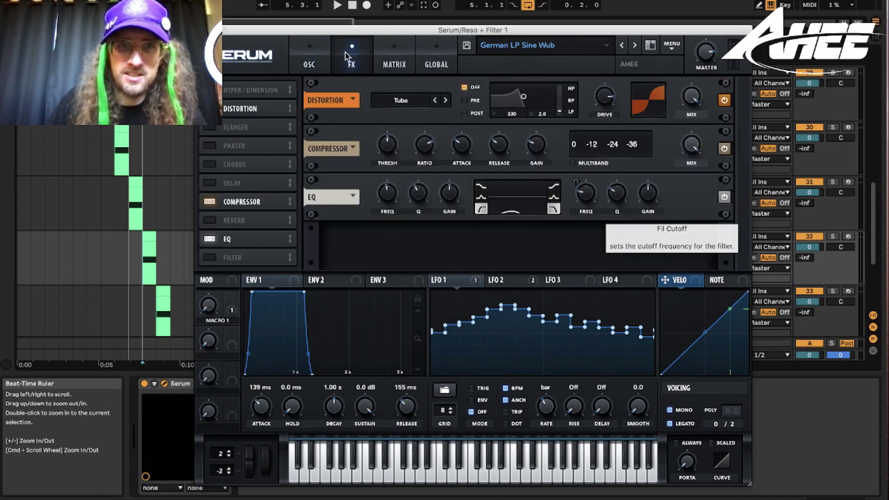
{"action": "left_click", "coordinate": [210, 108]}
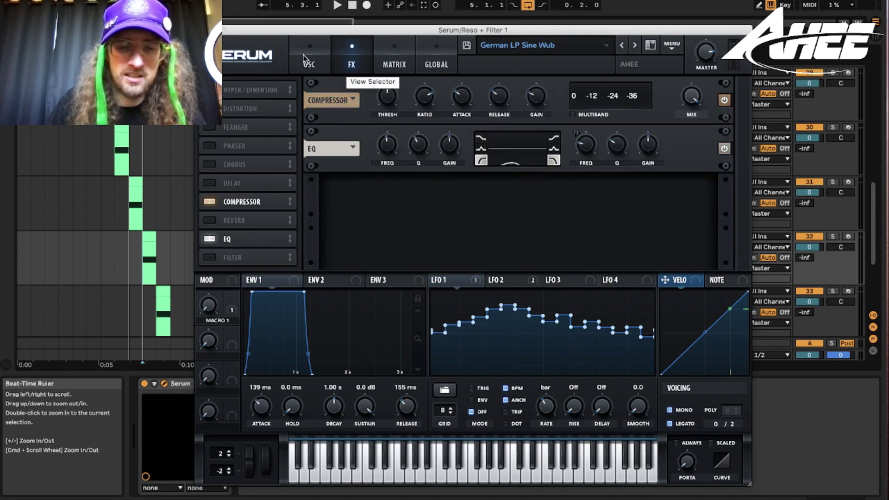
{"action": "key", "text": "space"}
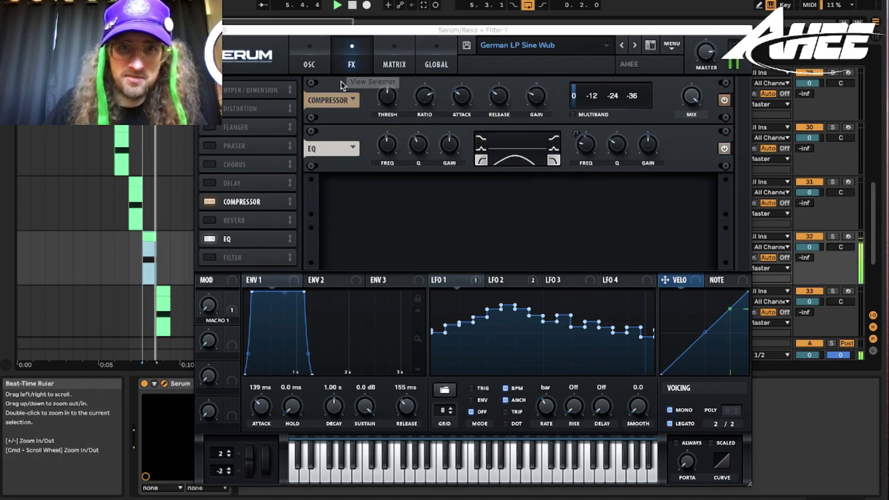
{"action": "left_click", "coordinate": [209, 109]}
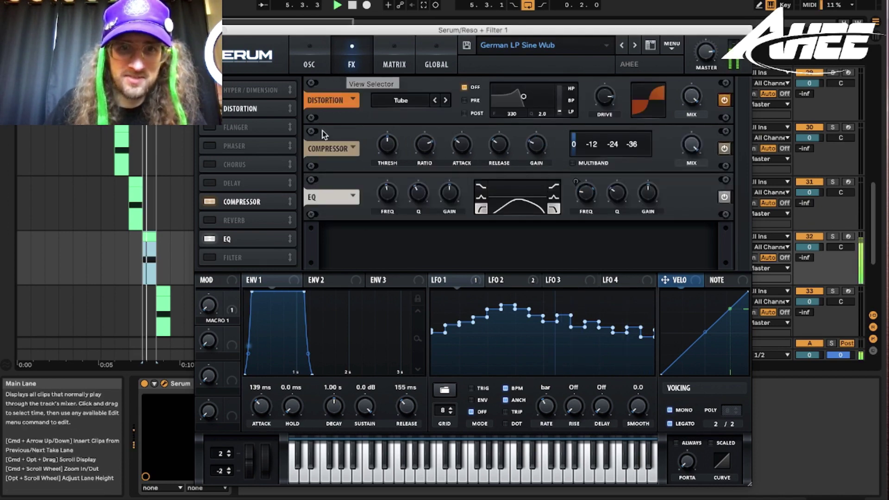
Lower the German LP filter's cutoff slightly and arm the Reso + Filter 1 track for live playing.
{"action": "left_click", "coordinate": [313, 66]}
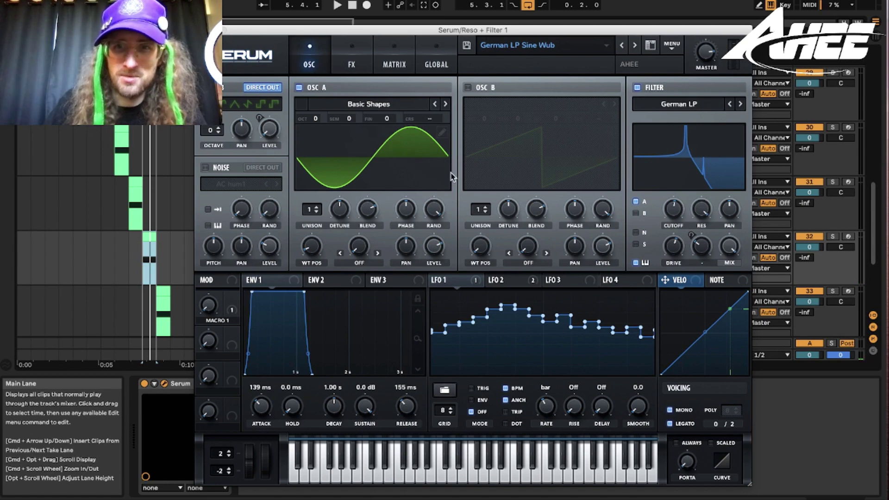
{"action": "left_click_drag", "start_coordinate": [673, 209], "coordinate": [674, 224]}
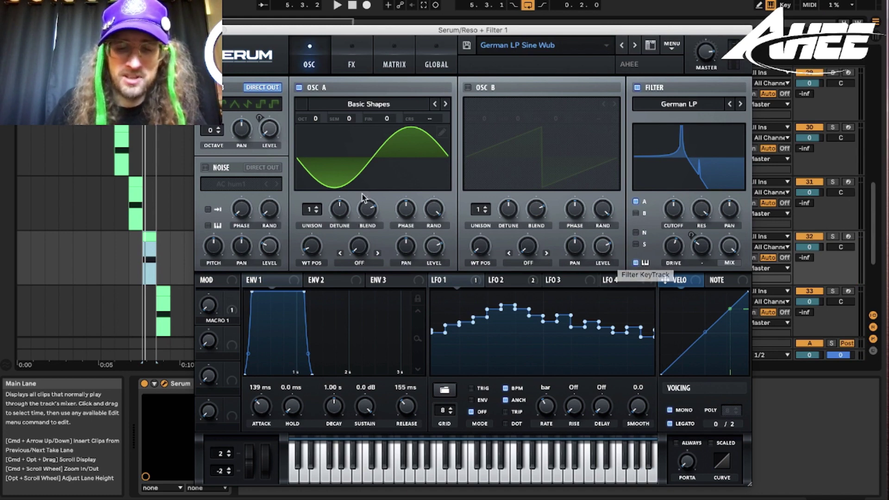
{"action": "left_click", "coordinate": [847, 237]}
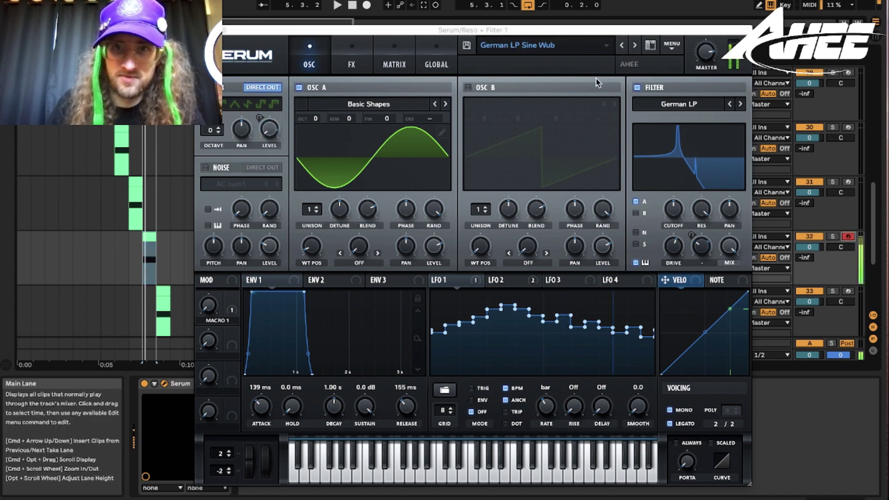
Raise the German LP filter's cutoff slightly while the German LP Sine Wub patch plays.
{"action": "left_click", "coordinate": [679, 216]}
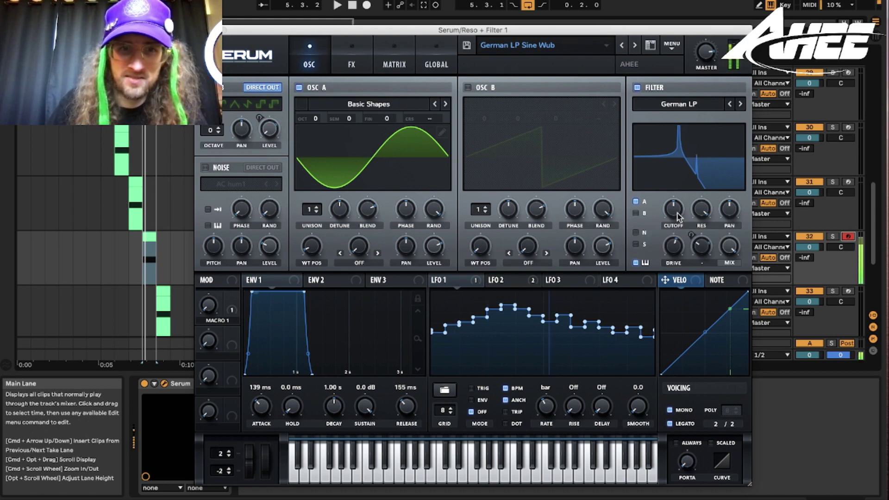
{"action": "left_click_drag", "start_coordinate": [678, 208], "coordinate": [678, 197]}
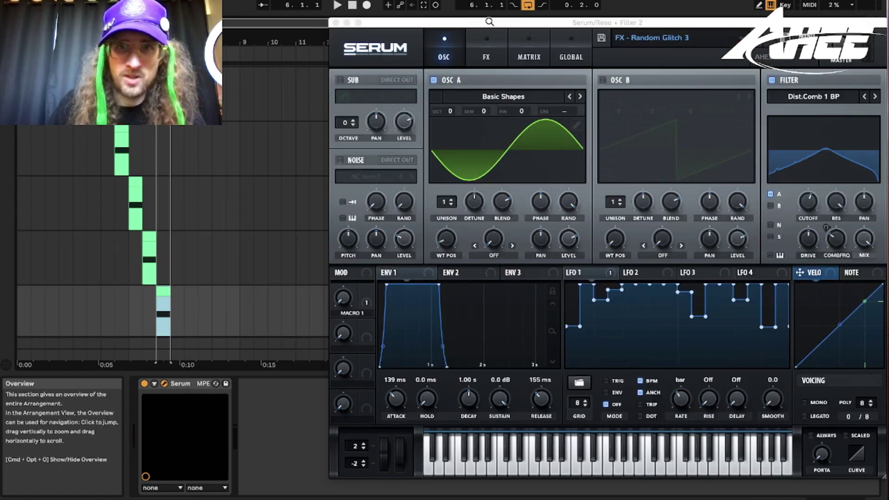
Move the Reso + Filter 2 Serum window beside the mixer, audition its LFO 1 comb filter modulation, and inspect its effects chain.
{"action": "left_click_drag", "start_coordinate": [505, 18], "coordinate": [352, 12]}
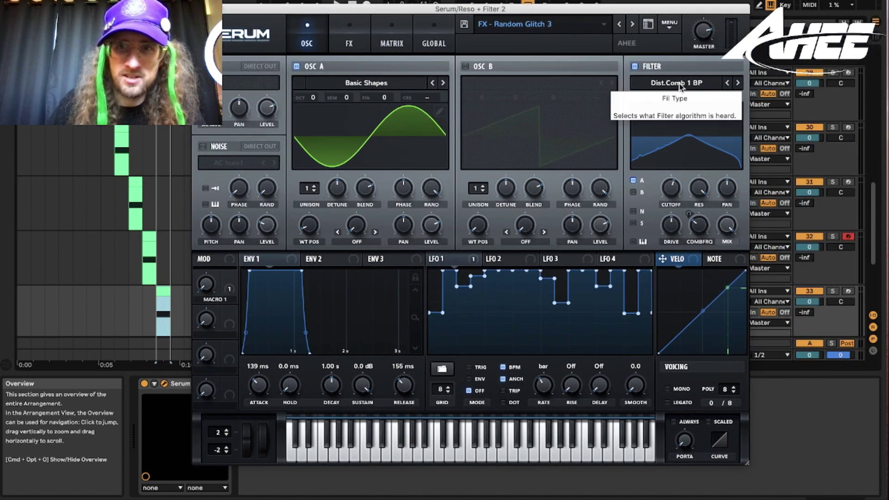
{"action": "left_click", "coordinate": [466, 263]}
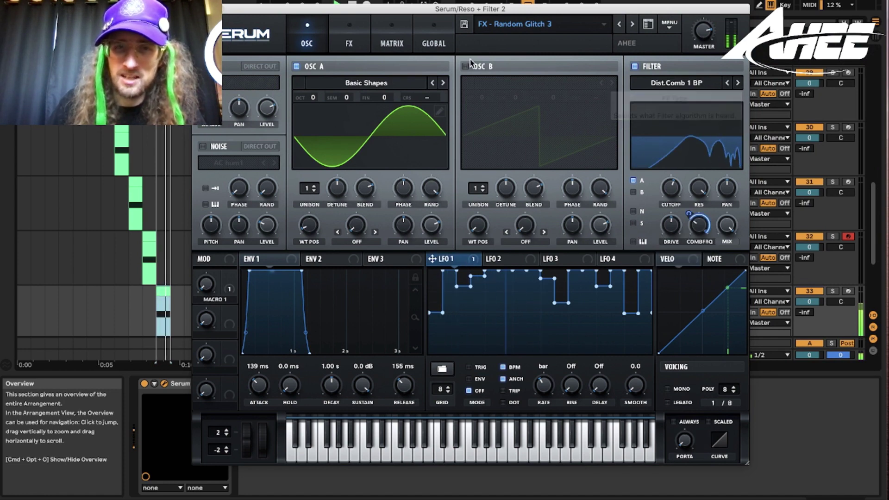
{"action": "left_click", "coordinate": [349, 42]}
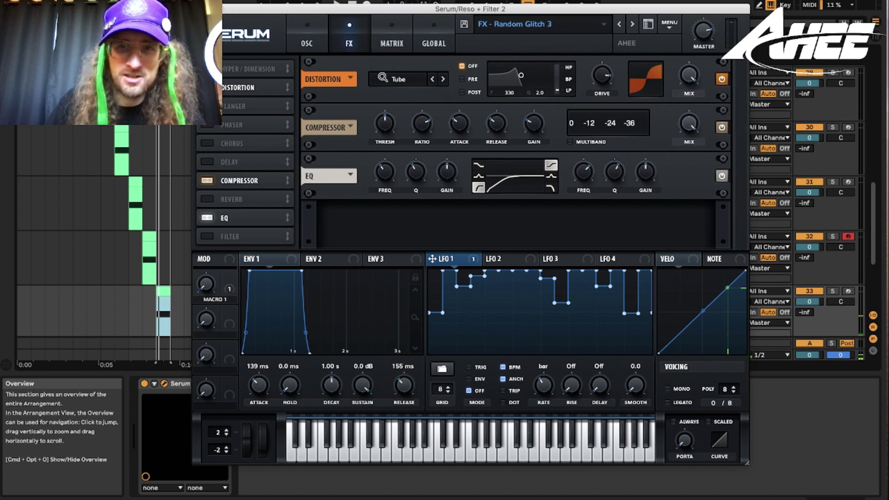
{"action": "left_click", "coordinate": [306, 42]}
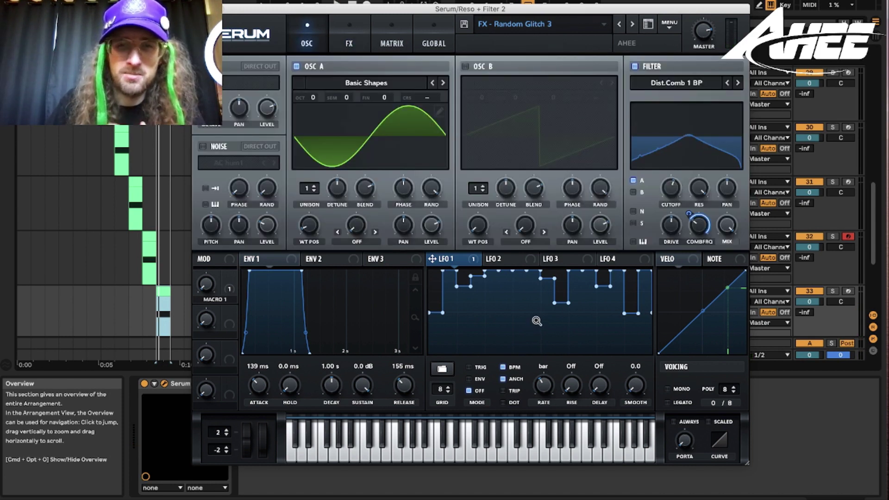
Load the Arp 17 - Dream Seq shape from AHEE's Melodic LFO Shapes into LFO 1.
{"action": "left_click", "coordinate": [442, 369]}
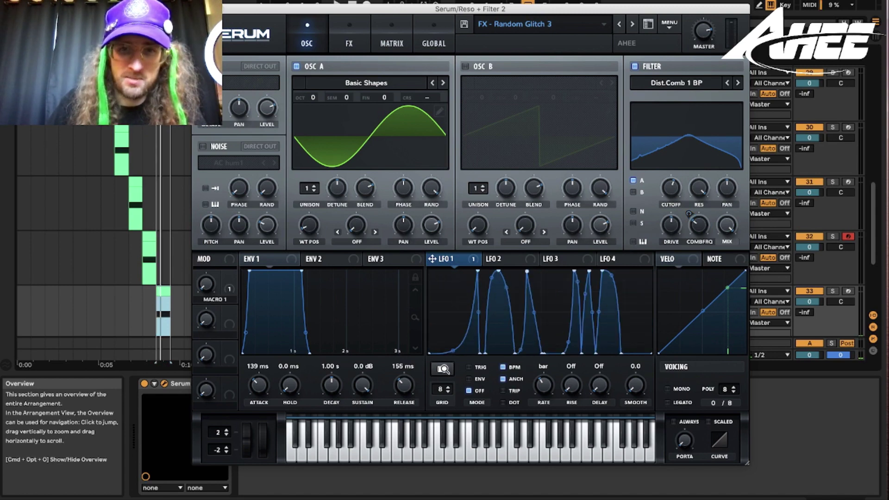
{"action": "left_click", "coordinate": [443, 369]}
{"action": "mouse_move", "coordinate": [491, 393]}
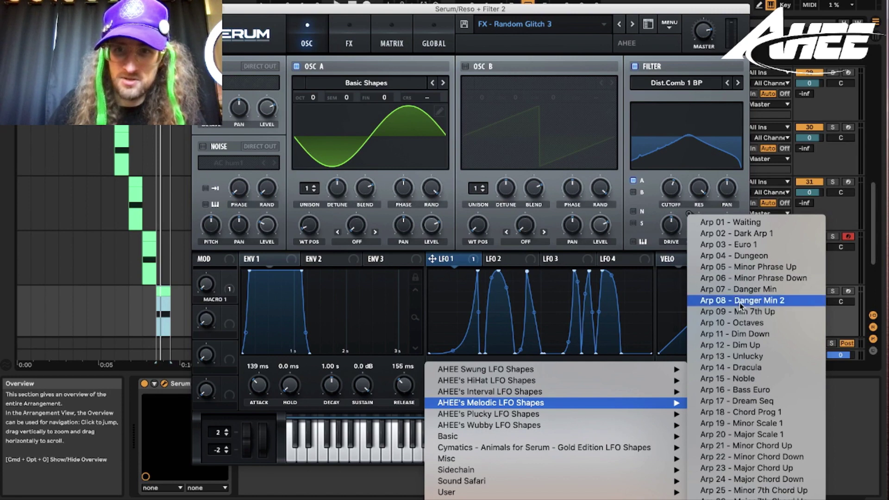
{"action": "left_click", "coordinate": [740, 402]}
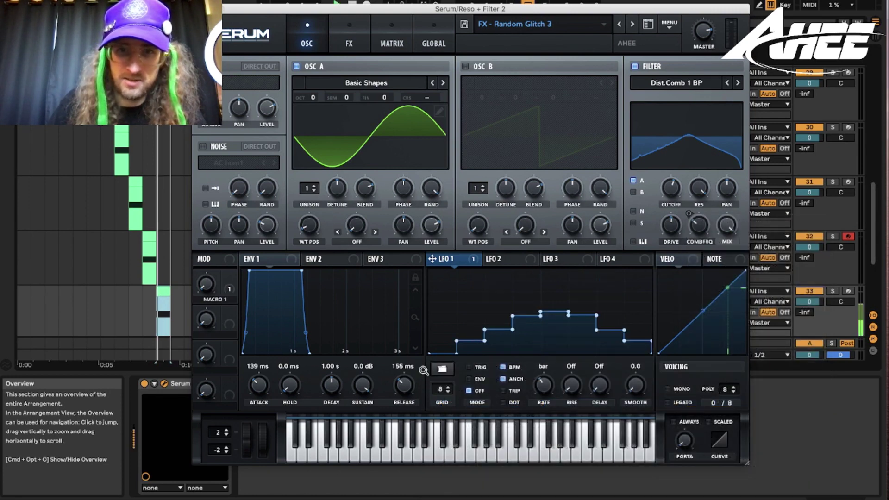
Advance LFO 1 through four more melodic LFO shapes, auditioning the comb filter sound with them.
{"action": "left_click", "coordinate": [443, 369], "text": "shift"}
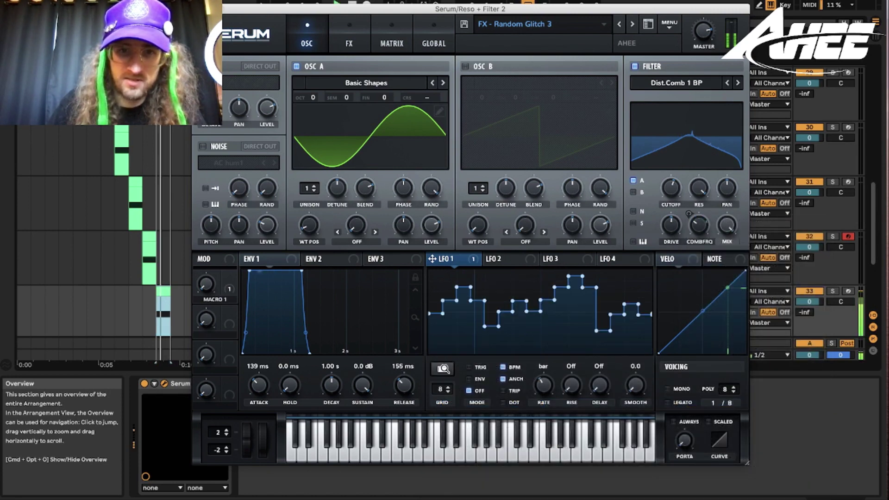
{"action": "left_click", "coordinate": [443, 369], "text": "shift"}
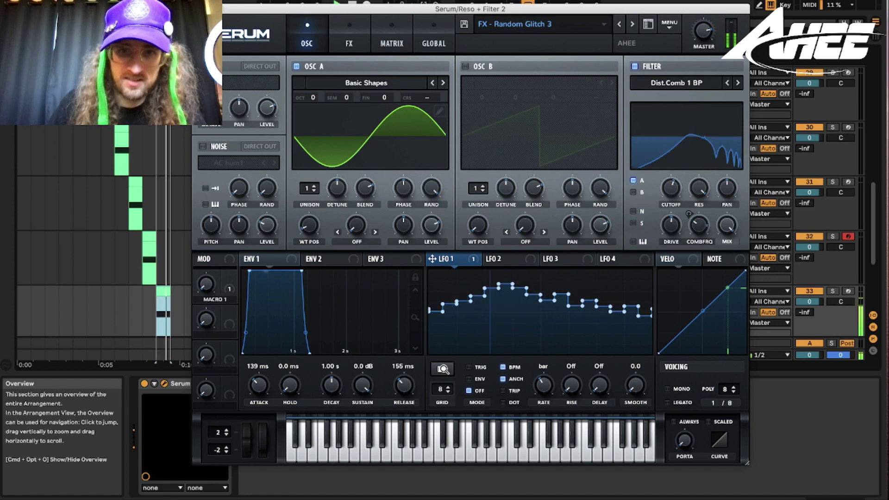
{"action": "left_click", "coordinate": [444, 369], "text": "shift"}
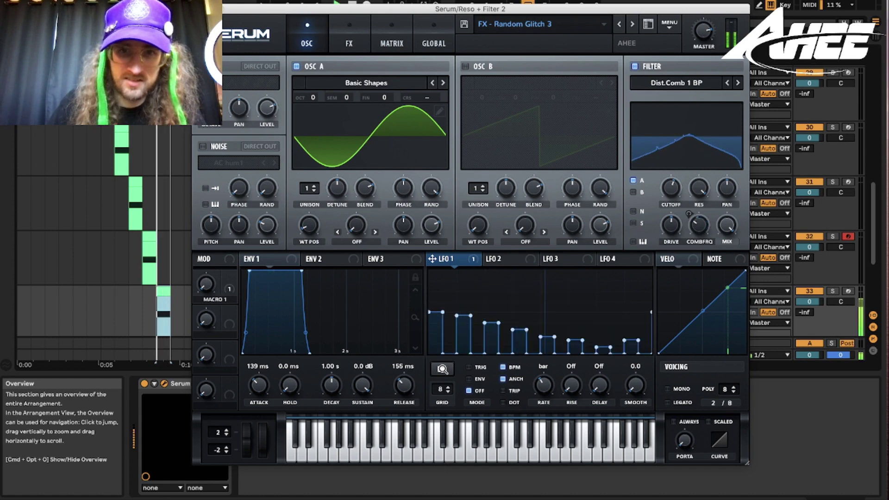
{"action": "left_click", "coordinate": [443, 369], "text": "shift"}
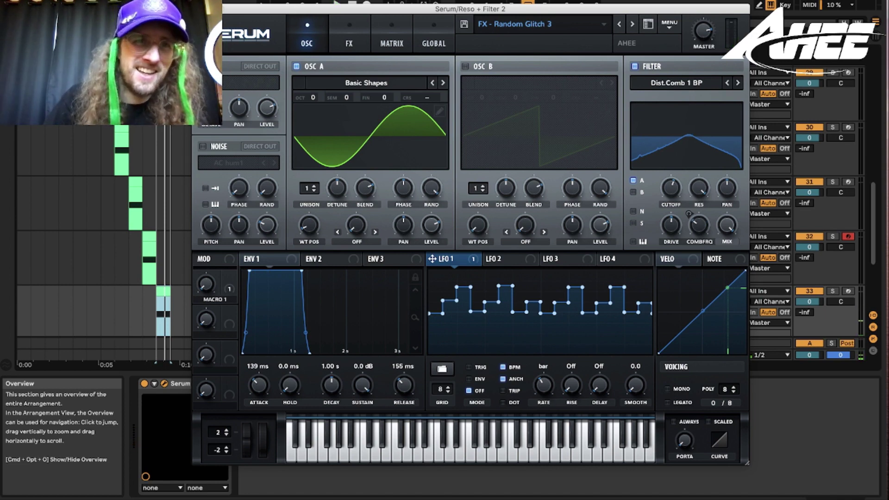
Close the Reso + Filter 2 plug-in, open Serum on the Add Sines Bonus track, and review its global unison stack and mode.
{"action": "left_click", "coordinate": [198, 9]}
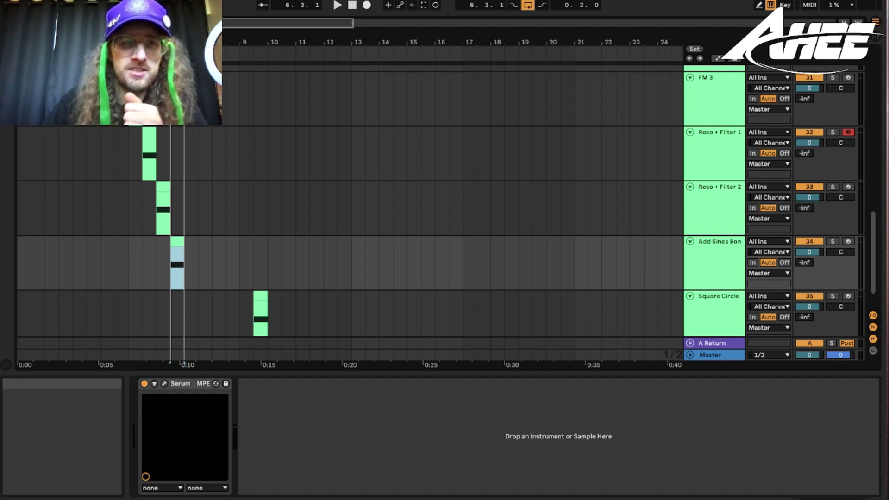
{"action": "left_click", "coordinate": [164, 384]}
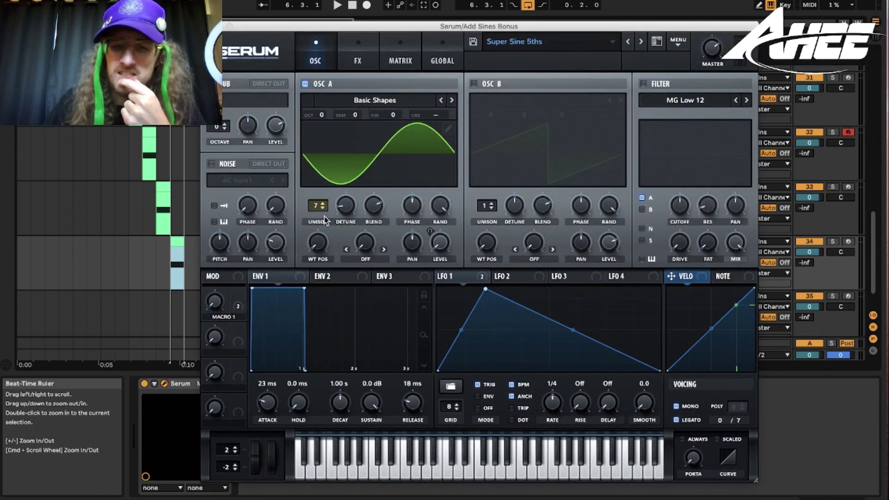
{"action": "left_click", "coordinate": [449, 43]}
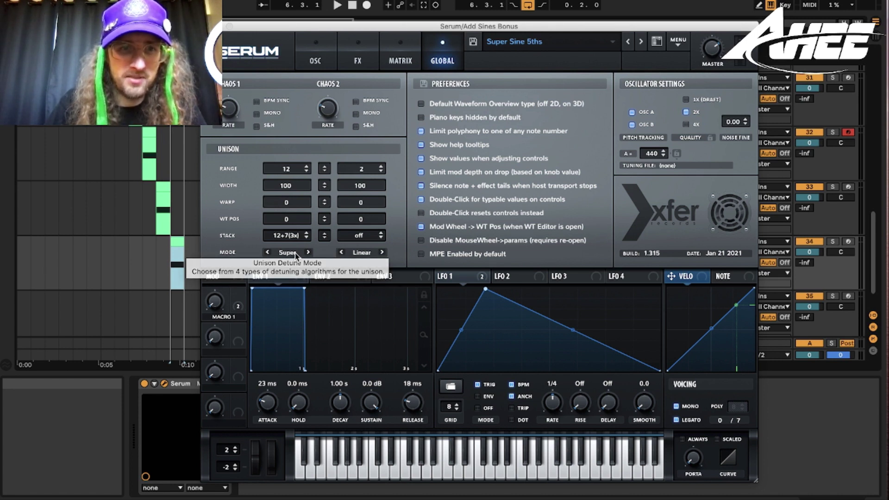
{"action": "left_click", "coordinate": [314, 53]}
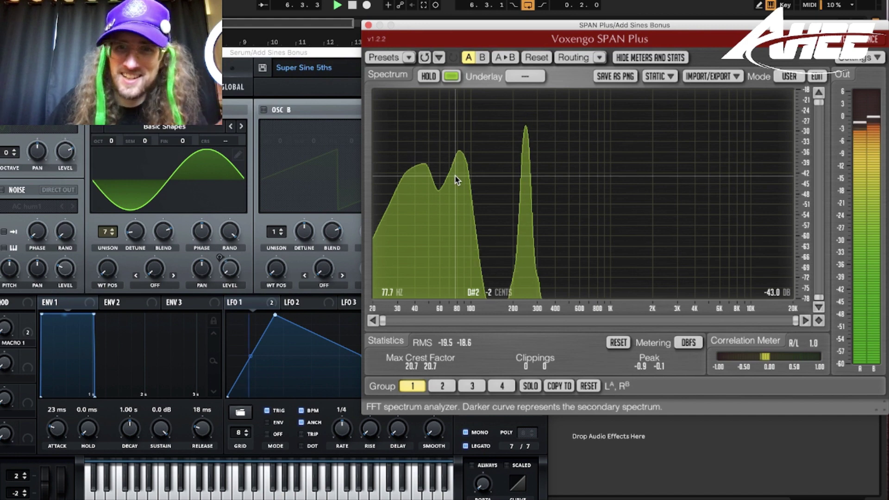
Inspect oscillator A's unison detune spread and play the patch to examine its spectrum in SPAN Plus.
{"action": "left_click", "coordinate": [133, 234]}
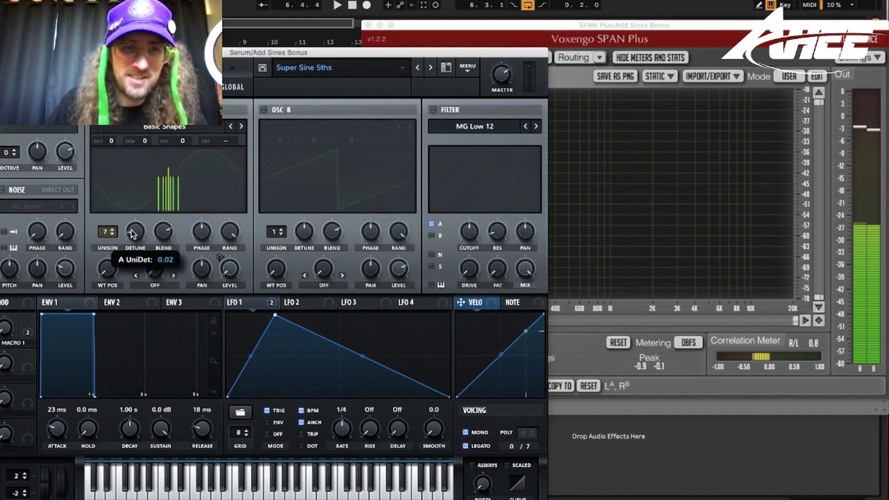
{"action": "left_click", "coordinate": [618, 327]}
{"action": "key", "text": "space"}
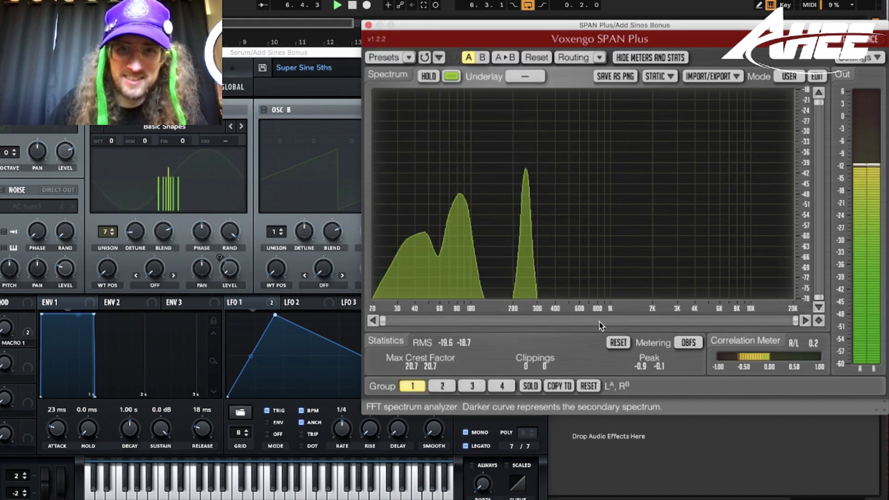
Try oscillator A with 3 unison voices and play it to check the harmonics in SPAN Plus.
{"action": "left_click_drag", "start_coordinate": [107, 233], "coordinate": [106, 259]}
{"action": "key", "text": "space"}
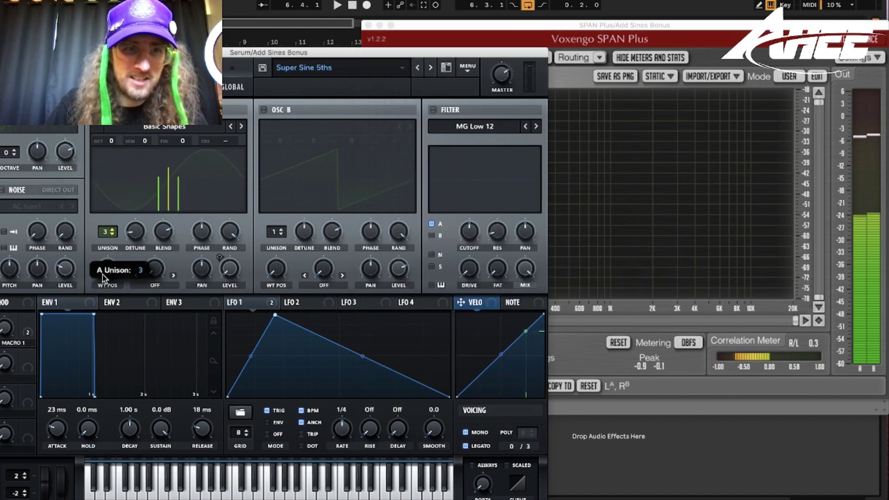
{"action": "left_click", "coordinate": [605, 321]}
{"action": "key", "text": "space"}
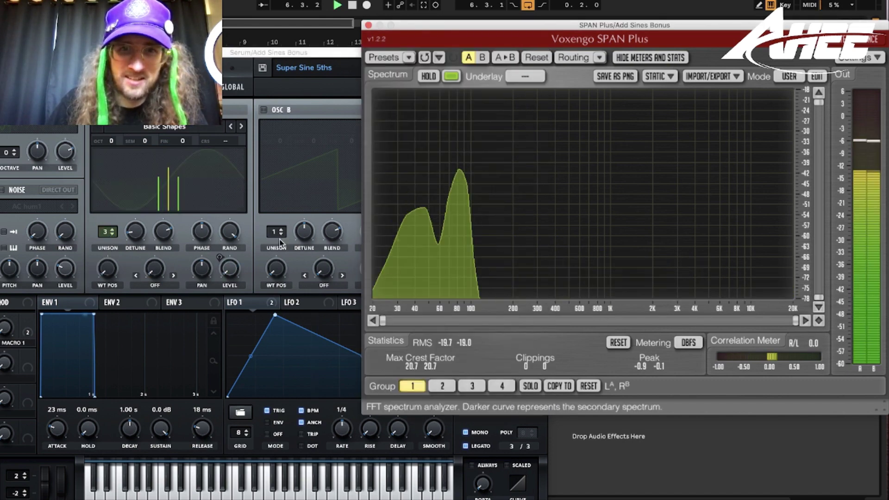
Try oscillator A with 4 and 14 unison voices, check the spectrum during playback, and set unison back to 7.
{"action": "left_click_drag", "start_coordinate": [104, 234], "coordinate": [101, 223]}
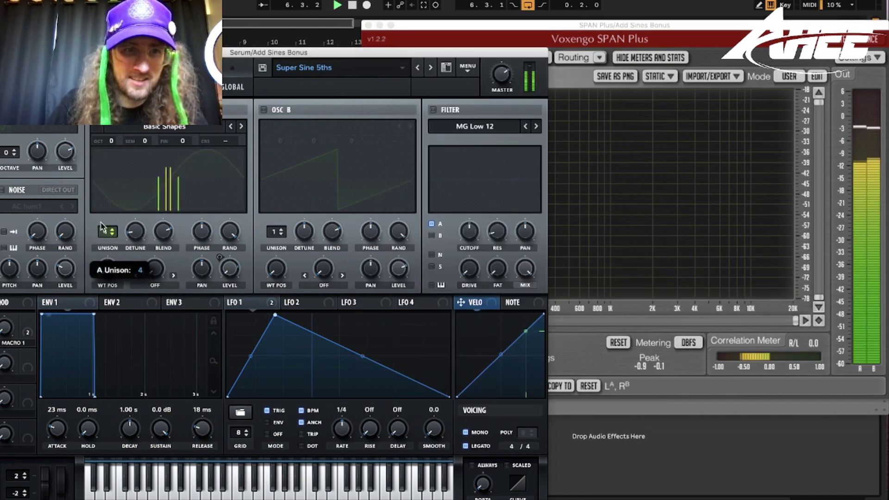
{"action": "left_click", "coordinate": [649, 302]}
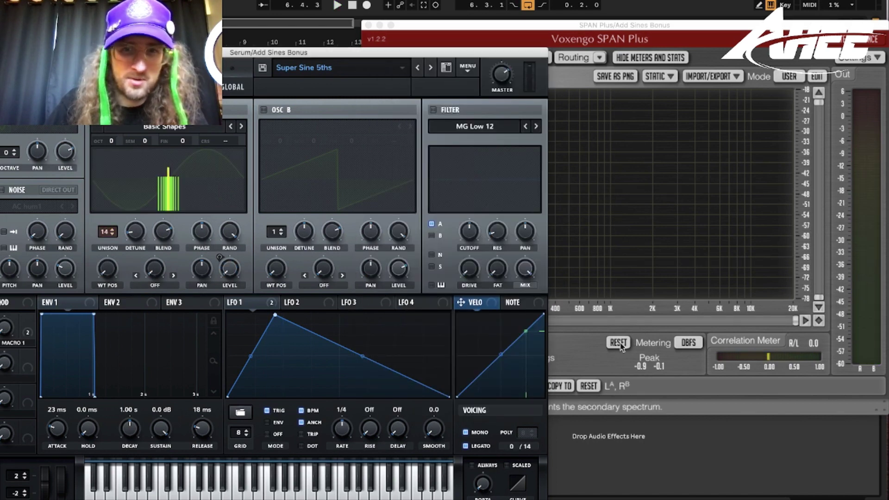
{"action": "key", "text": "space"}
{"action": "left_click", "coordinate": [636, 321]}
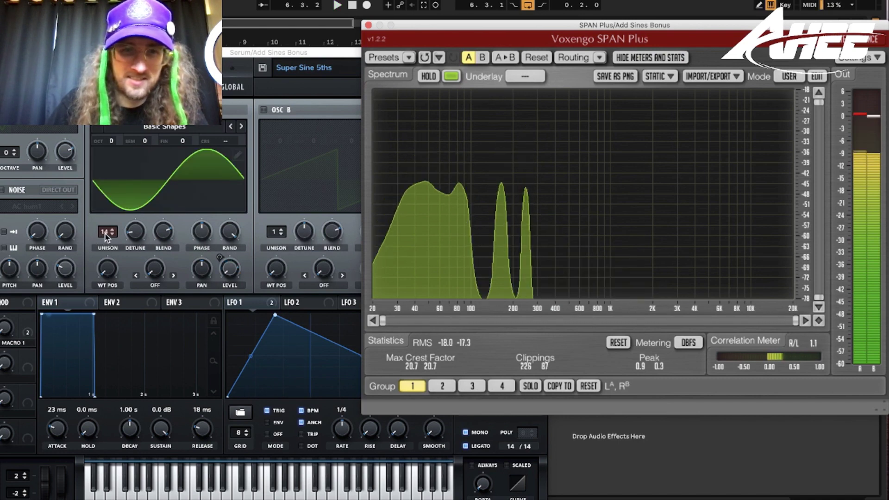
{"action": "left_click_drag", "start_coordinate": [106, 237], "coordinate": [96, 306]}
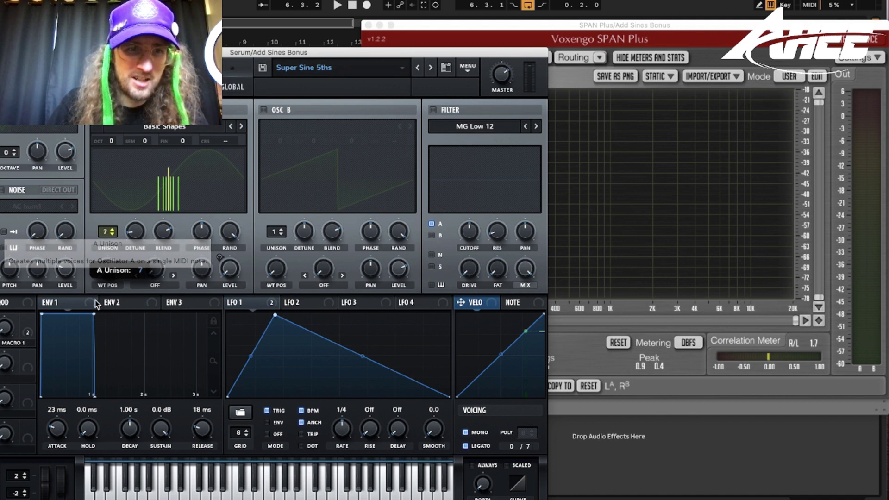